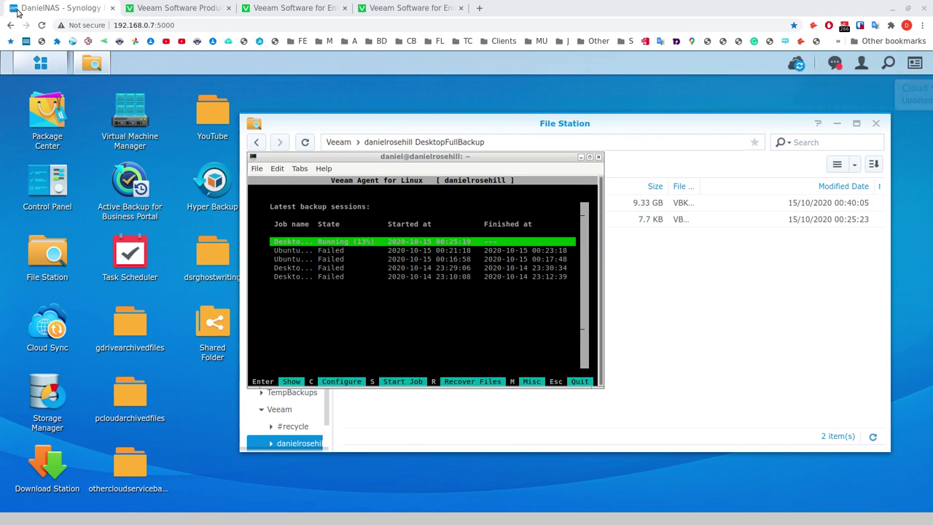
# On the Veeam downloads page, find the free products and open the download page for Veeam Agent for Linux FREE.
pyautogui.click(175, 8)
pyautogui.scroll(15, 291, 222)
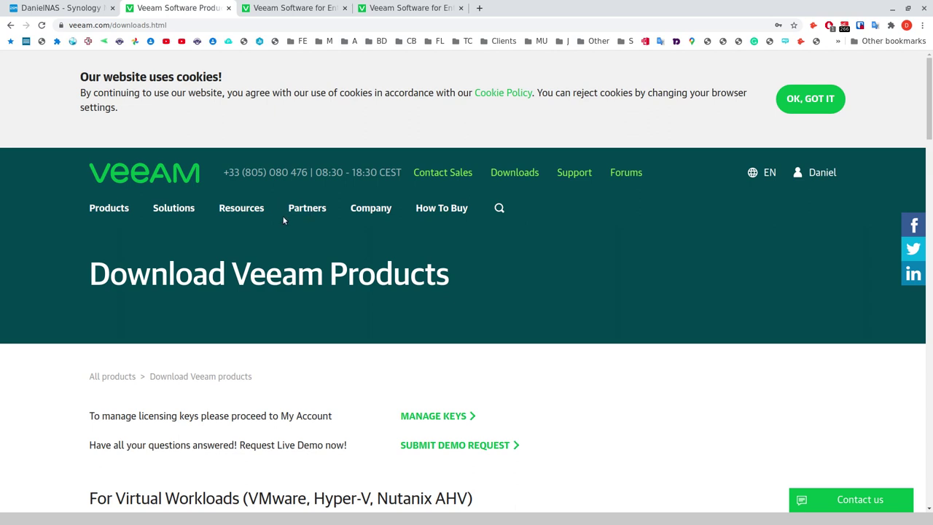
pyautogui.scroll(-2, 290, 229)
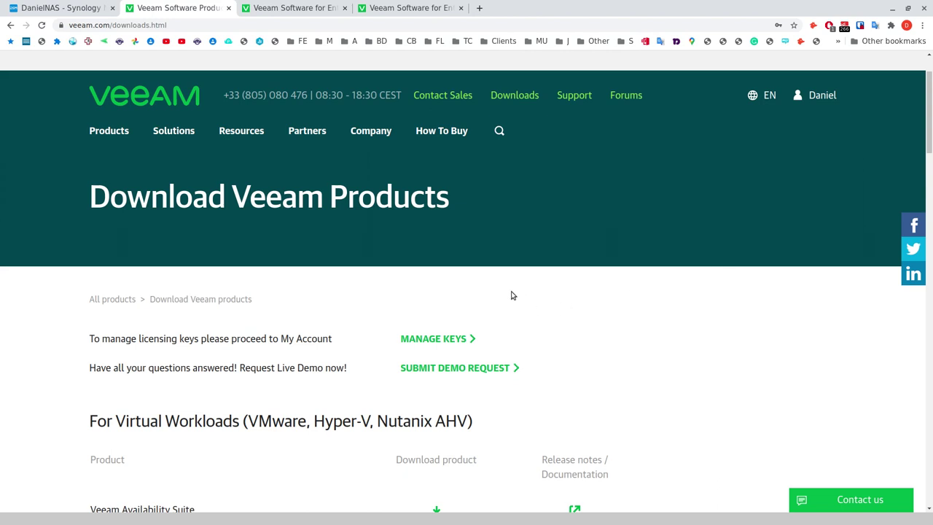
pyautogui.scroll(-3, 297, 291)
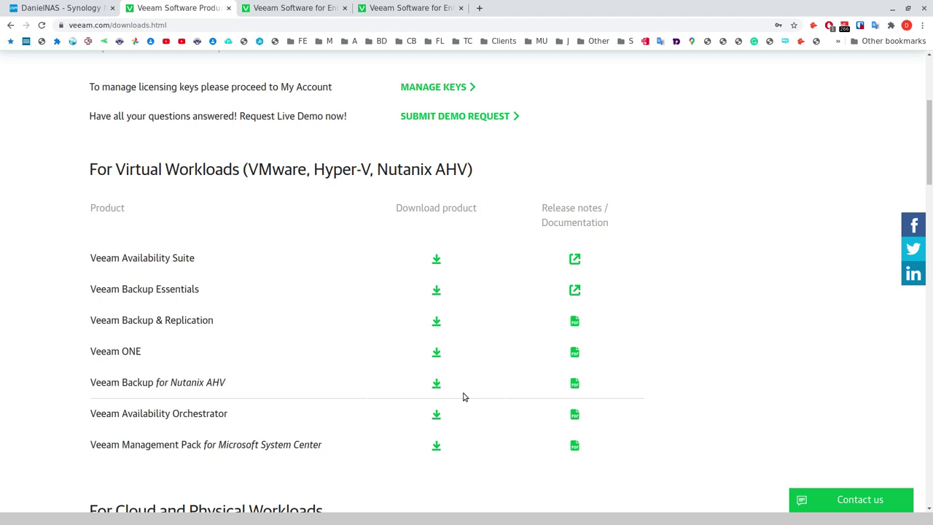
pyautogui.scroll(-5, 519, 379)
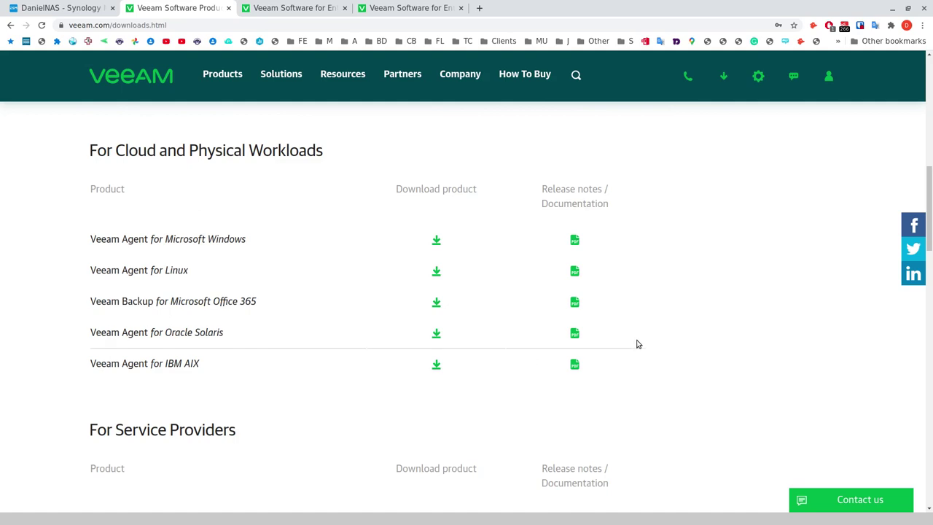
pyautogui.scroll(-7, 445, 236)
pyautogui.scroll(-1, 445, 237)
pyautogui.scroll(1, 408, 291)
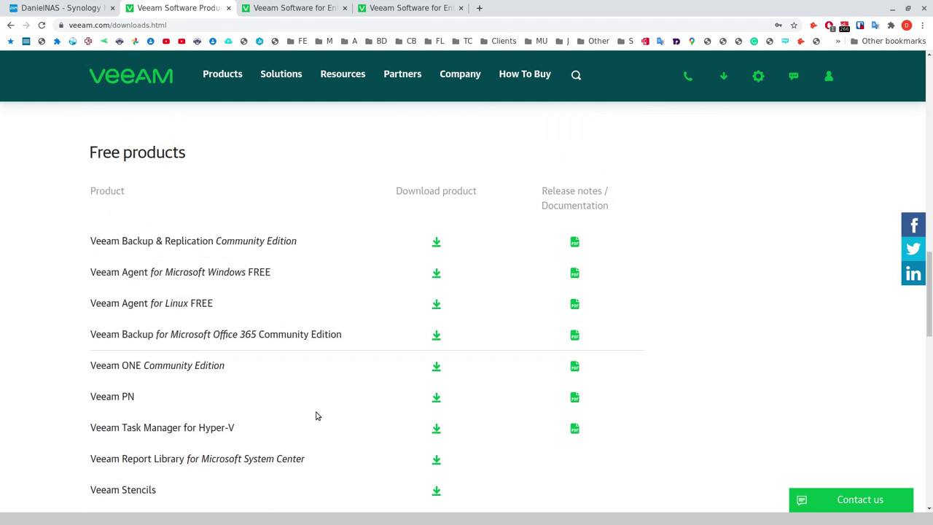
pyautogui.click(437, 302)
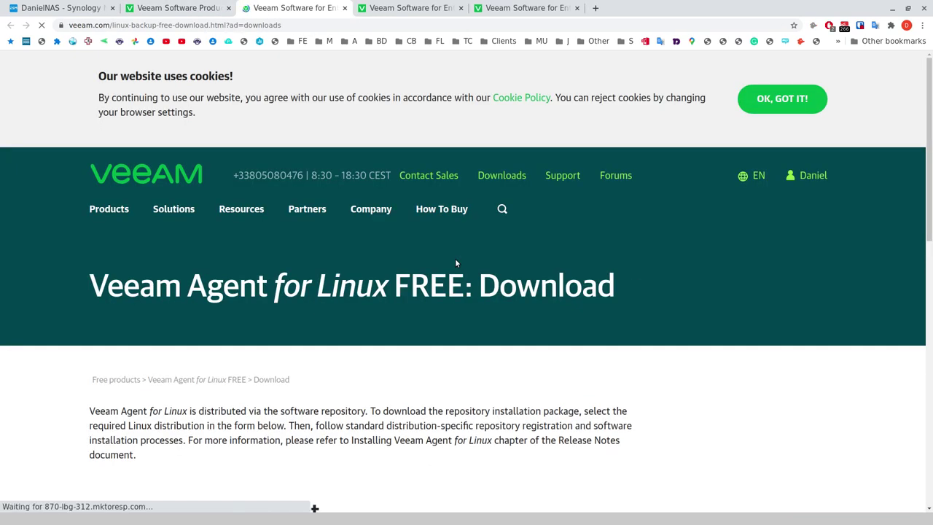
# Get the Veeam Agent download link for the Debian/Ubuntu operating system with x64 (64-bit) architecture.
pyautogui.scroll(-5, 551, 343)
pyautogui.scroll(-3, 548, 345)
pyautogui.scroll(1, 173, 146)
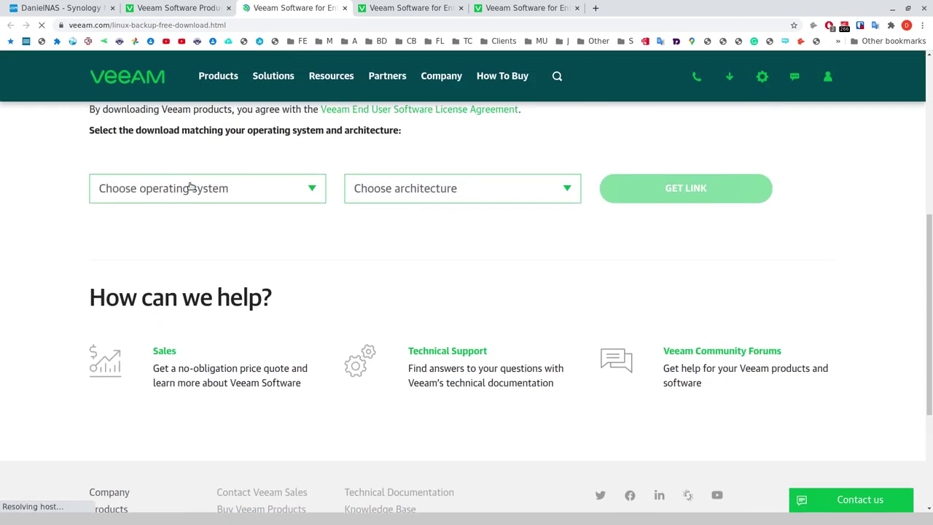
pyautogui.click(190, 187)
pyautogui.click(154, 245)
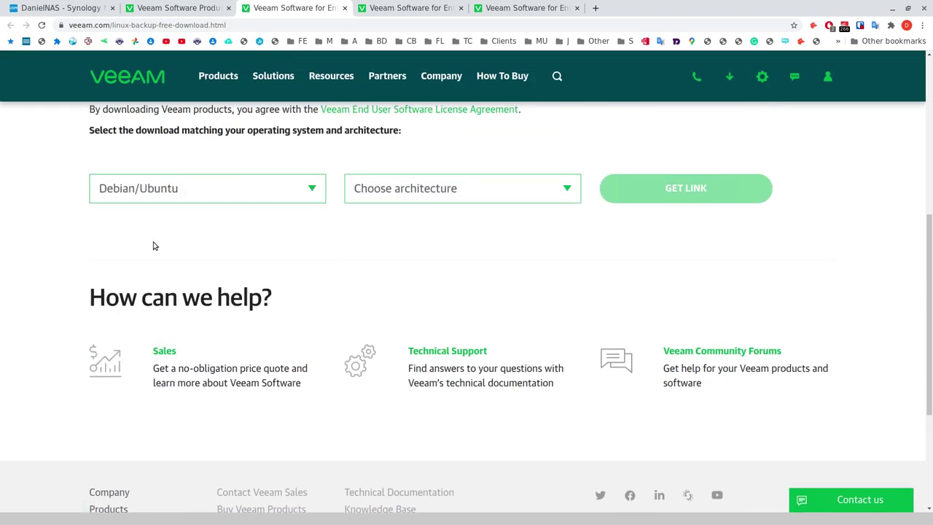
pyautogui.click(463, 193)
pyautogui.click(390, 277)
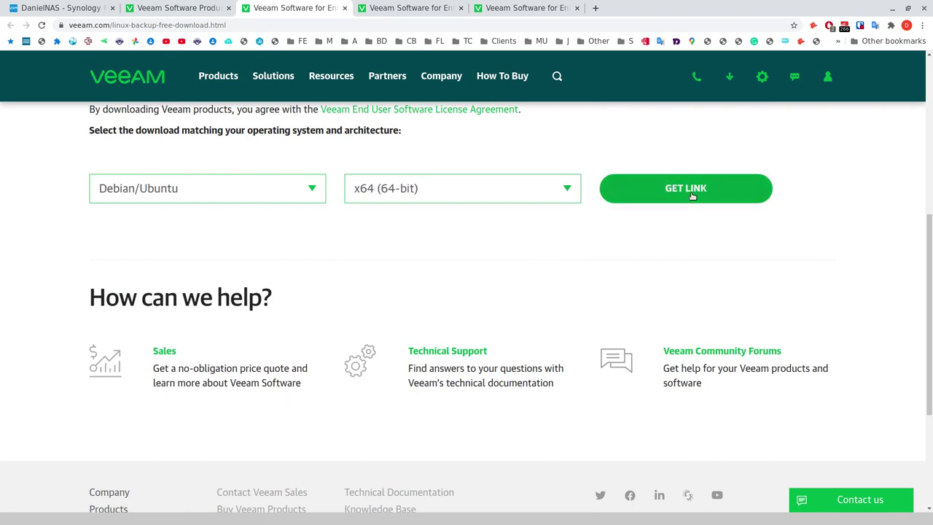
pyautogui.click(691, 196)
pyautogui.scroll(-1, 277, 266)
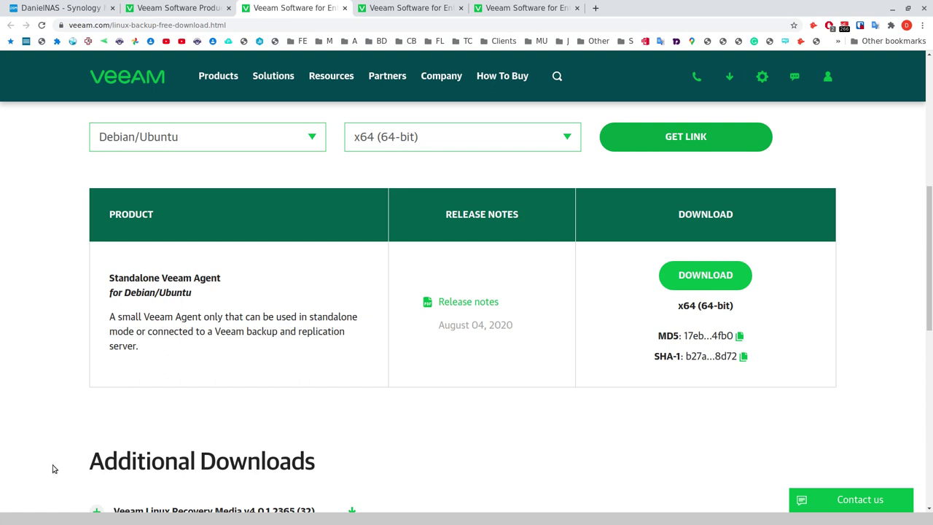
# Switch to the terminal running Veeam Agent, examine the running backup session's details, and return to the browser.
pyautogui.hotkey('alt', 'Tab')
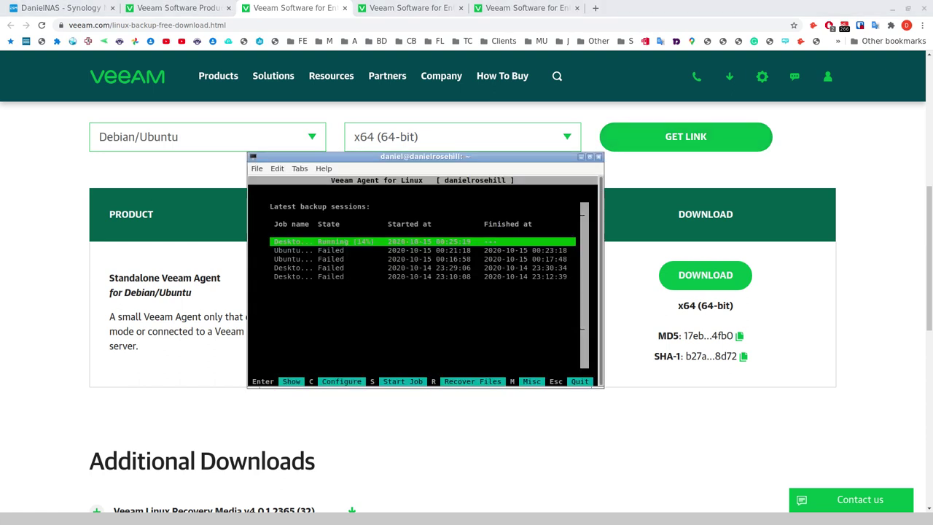
pyautogui.press('Return')
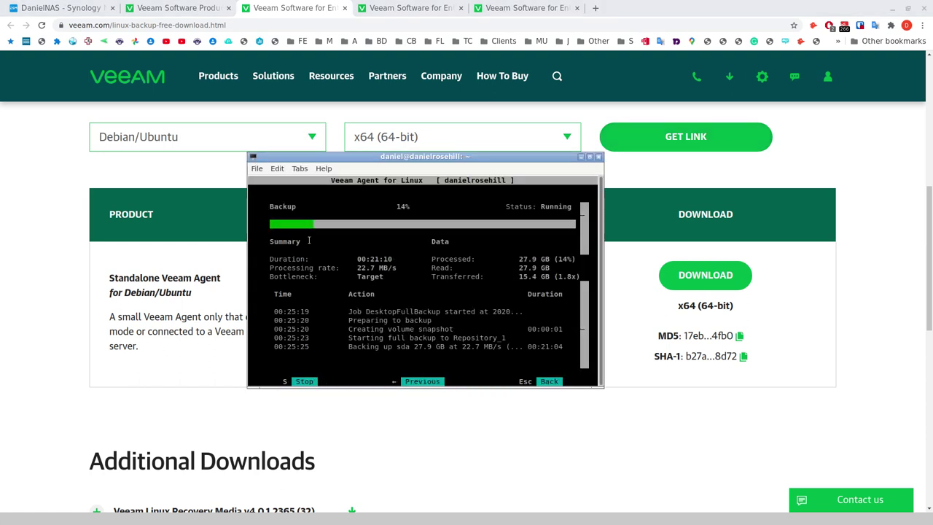
pyautogui.moveTo(533, 159); pyautogui.dragTo(859, 23)
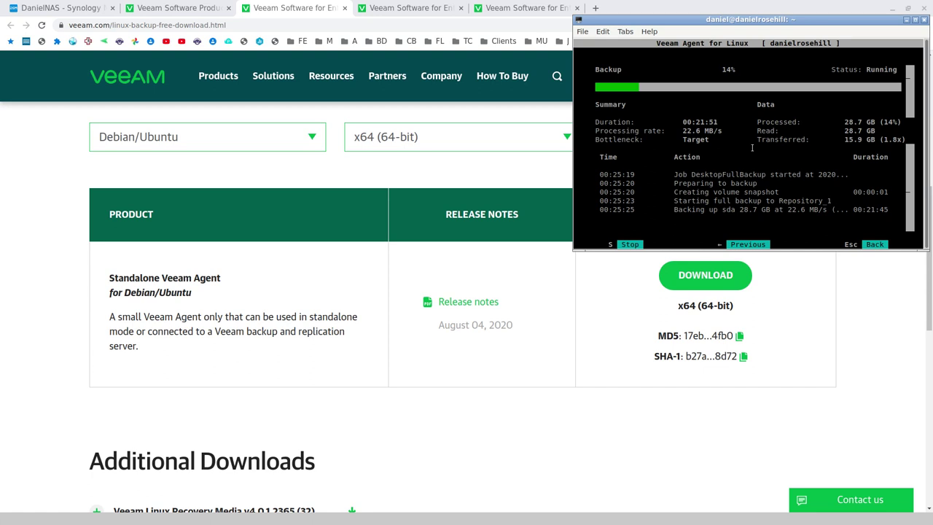
pyautogui.click(47, 372)
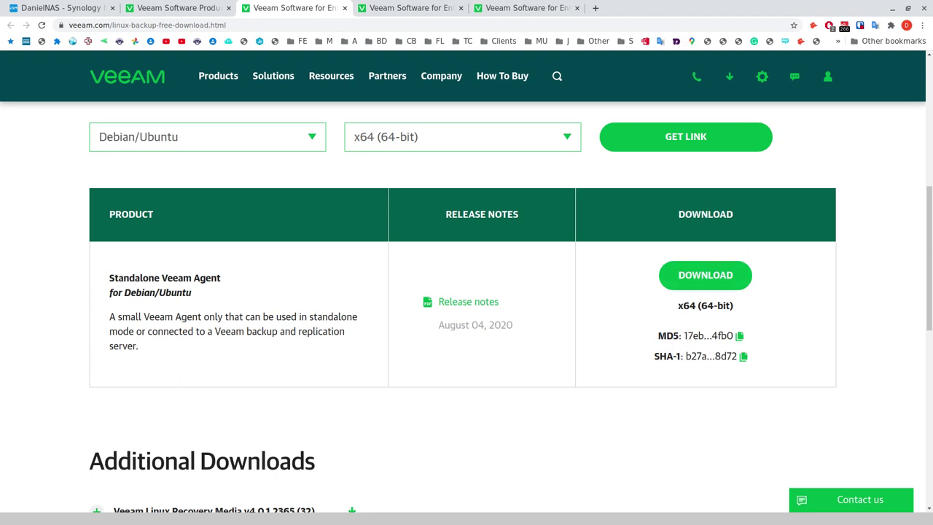
pyautogui.moveTo(644, 280); pyautogui.dragTo(656, 177)
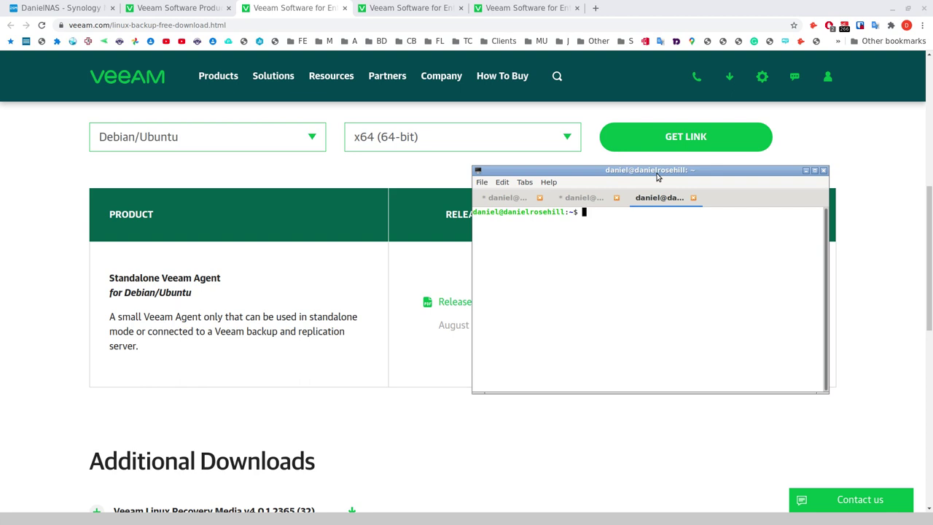
pyautogui.write('sudo apt-get install ve')
pyautogui.write('ea')
pyautogui.press('BackSpace')
pyautogui.write('eam')
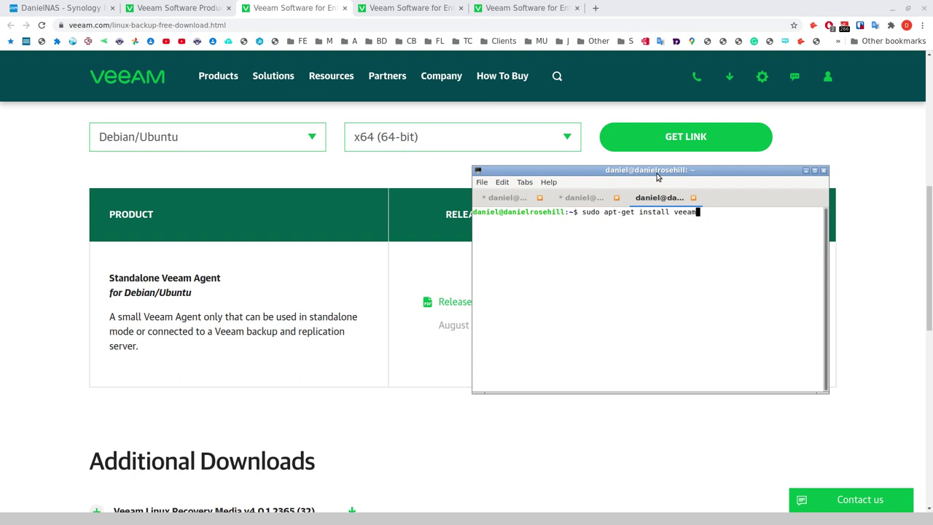
pyautogui.hotkey('ctrl', 'c')
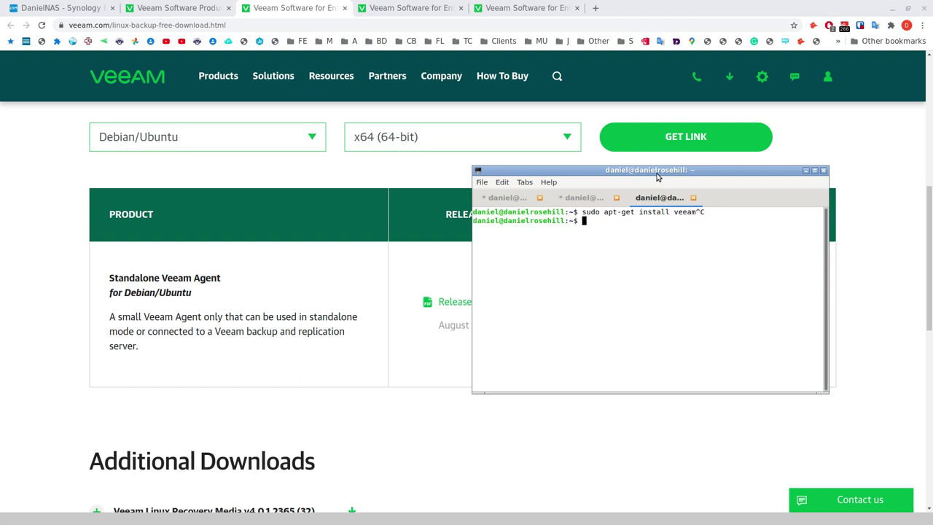
# Launch Veeam Agent with "sudo veeam", view the running backup session's progress, and quit back to the shell.
pyautogui.write('sudo veeam')
pyautogui.press('Return')
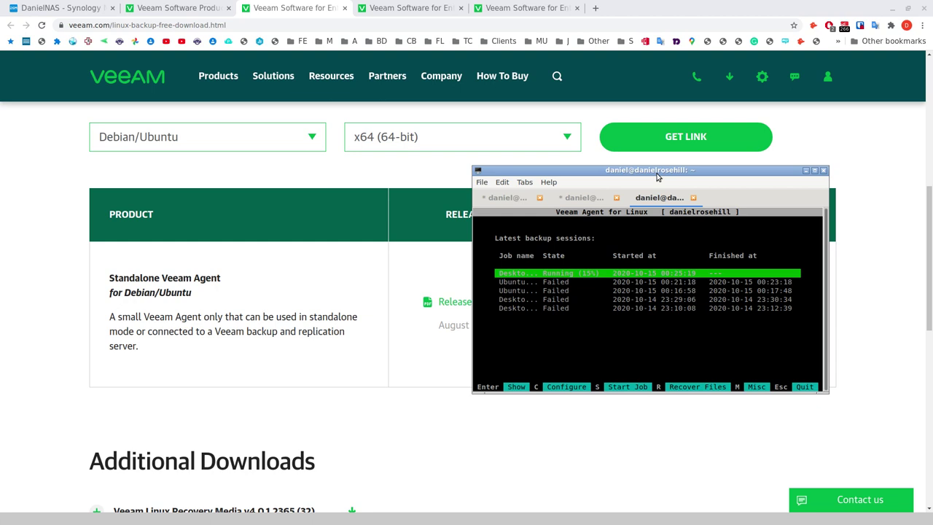
pyautogui.press('Down')
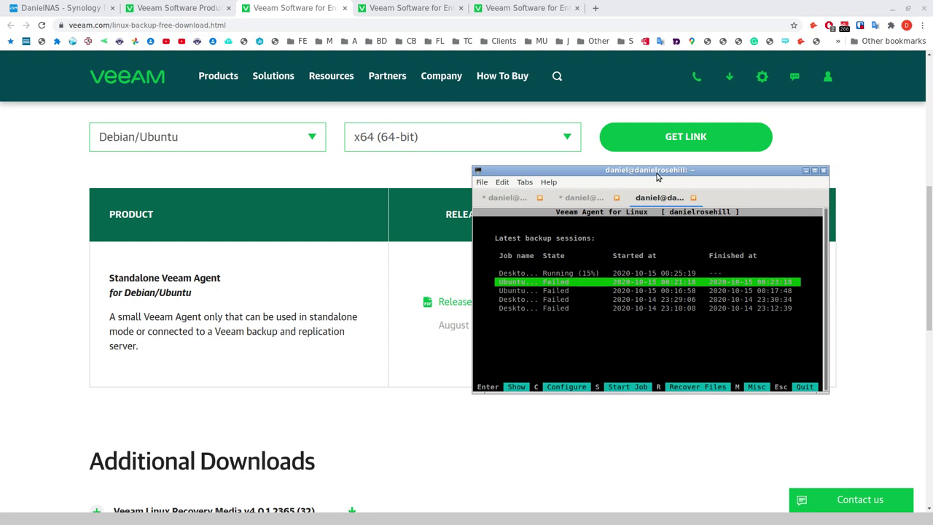
pyautogui.press('Up')
pyautogui.press('Return')
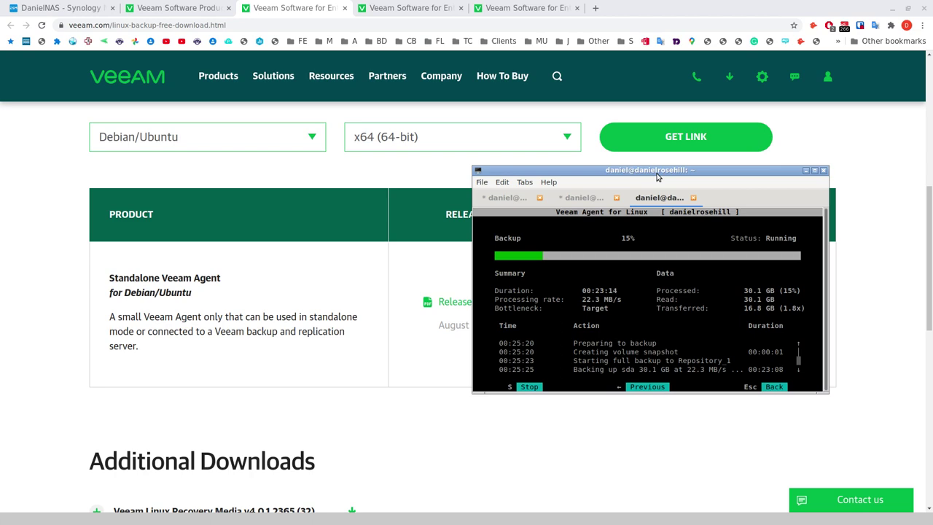
pyautogui.press('Escape')
pyautogui.press('Escape')
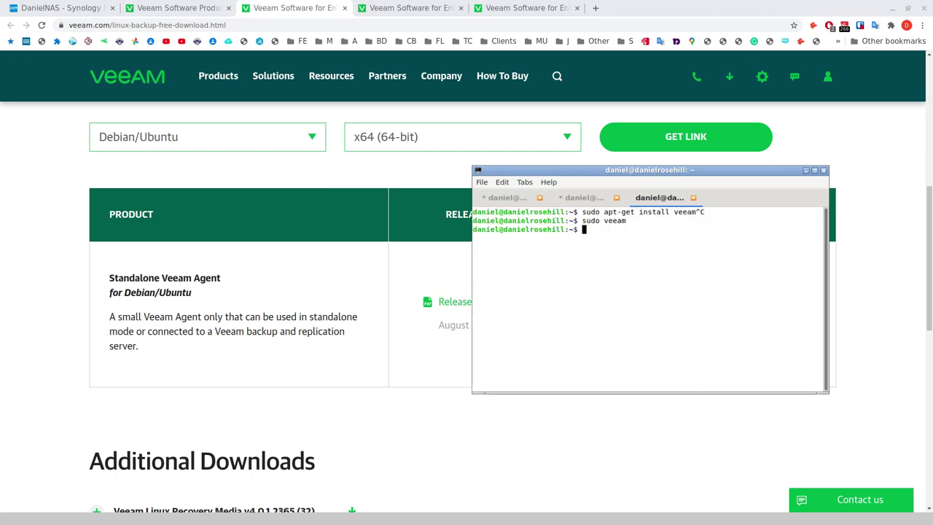
# Switch to the Synology NAS desktop and dismiss the Cloud Sync notifications covering File Station.
pyautogui.click(73, 7)
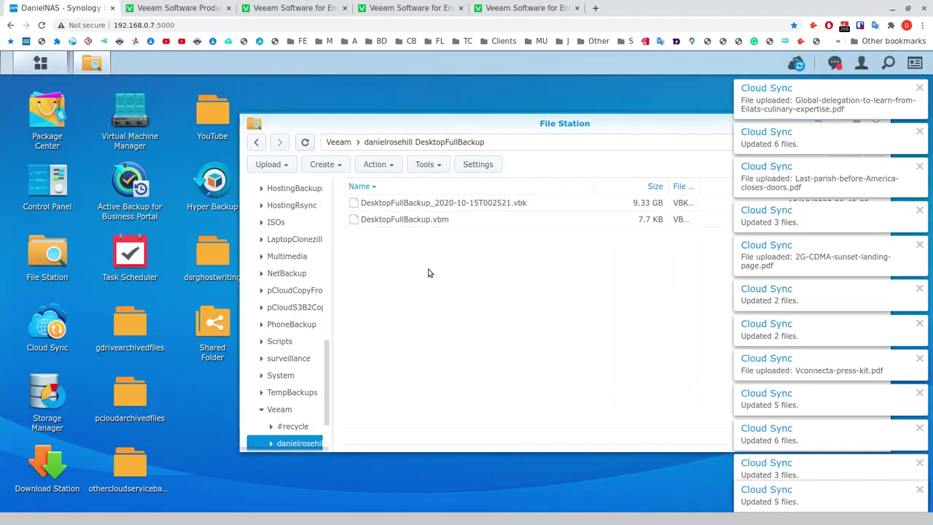
pyautogui.click(920, 88)
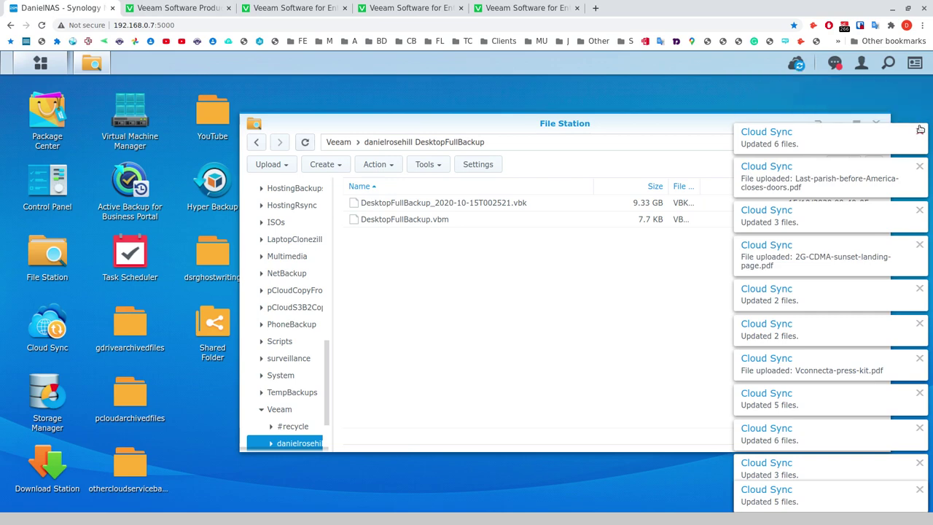
pyautogui.click(919, 130)
pyautogui.click(919, 166)
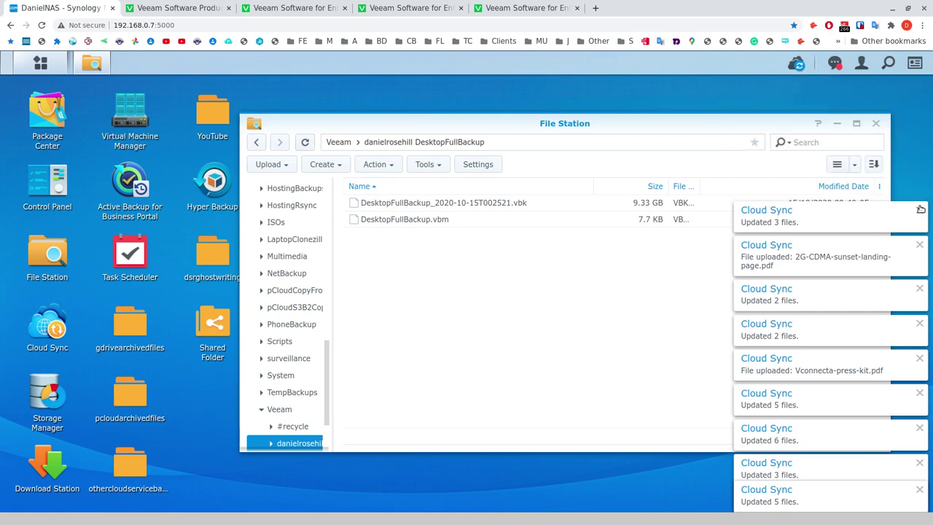
pyautogui.click(920, 209)
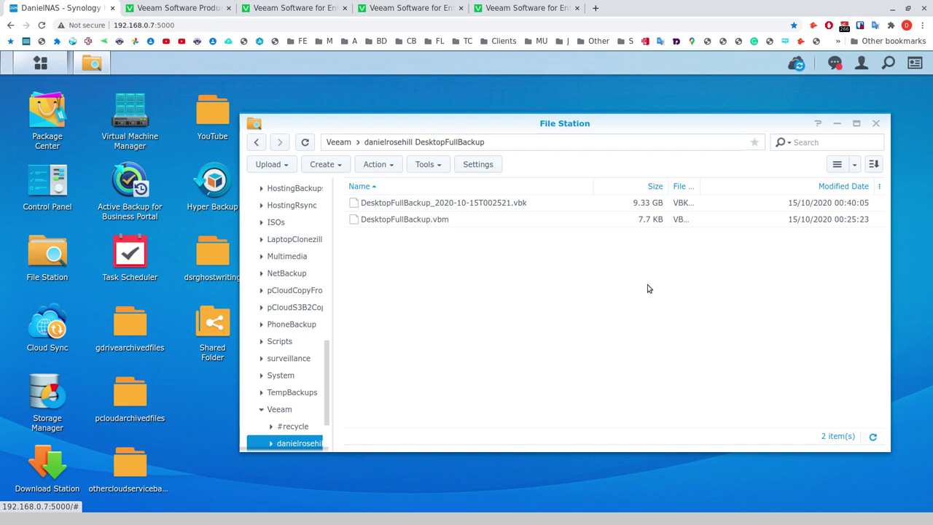
# Reopen the DesktopFullBackup folder from the Veeam share and refresh its listing to check the backup files.
pyautogui.click(337, 143)
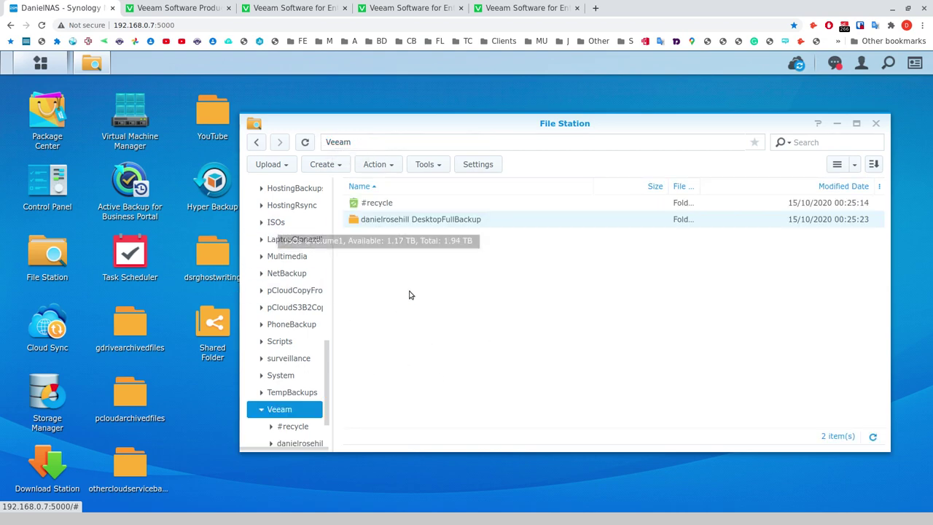
pyautogui.doubleClick(368, 218)
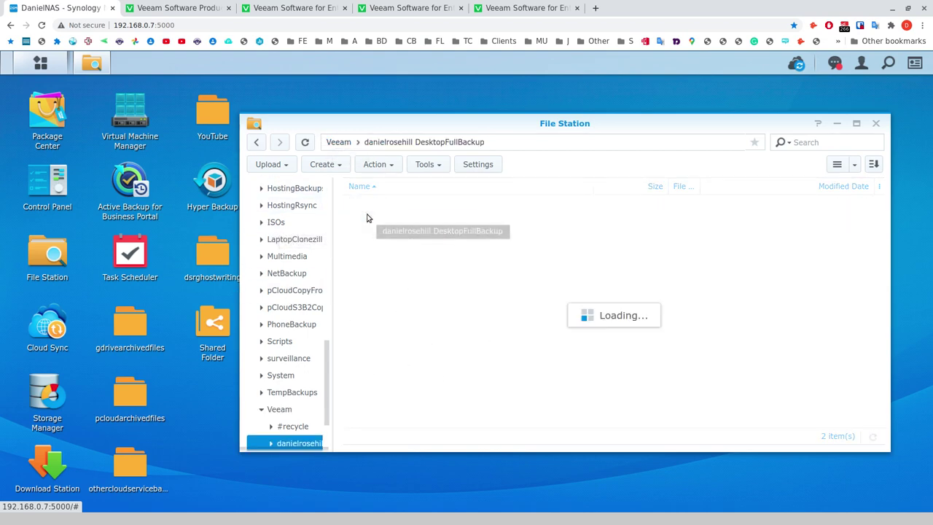
pyautogui.click(304, 142)
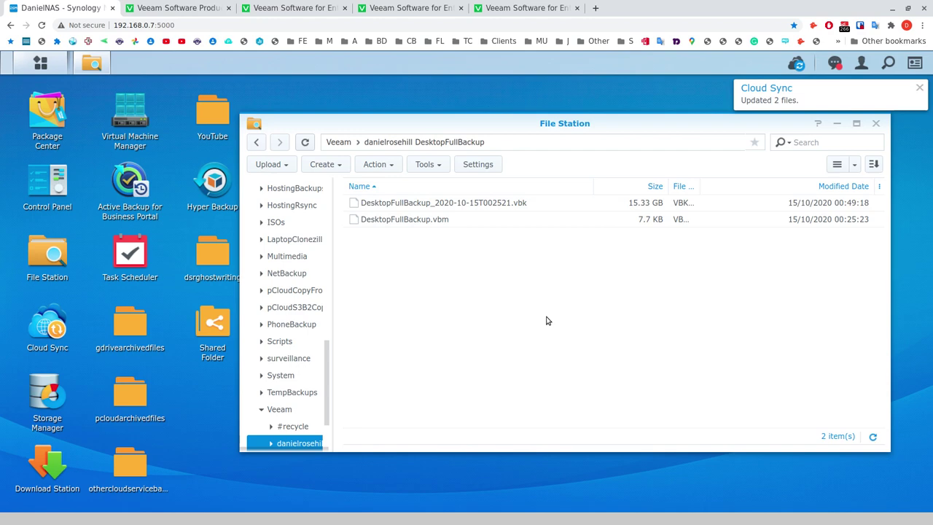
# Switch to the terminal and launch Veeam Agent in a new terminal tab with "sudo veeam".
pyautogui.click(218, 7)
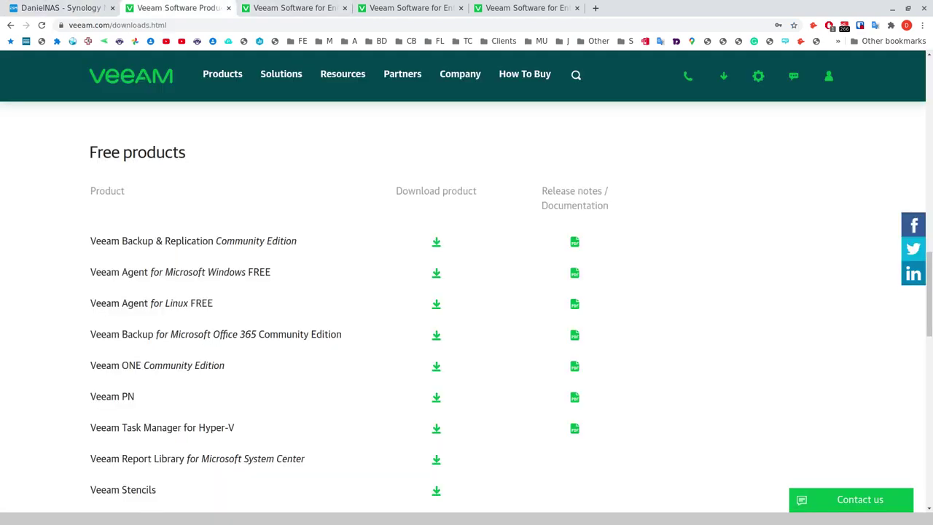
pyautogui.hotkey('alt', 'Tab')
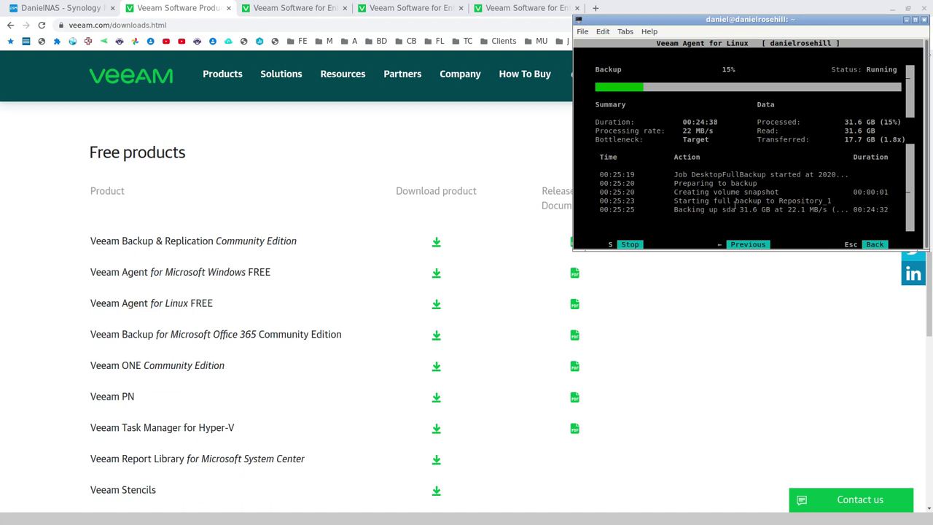
pyautogui.click(582, 31)
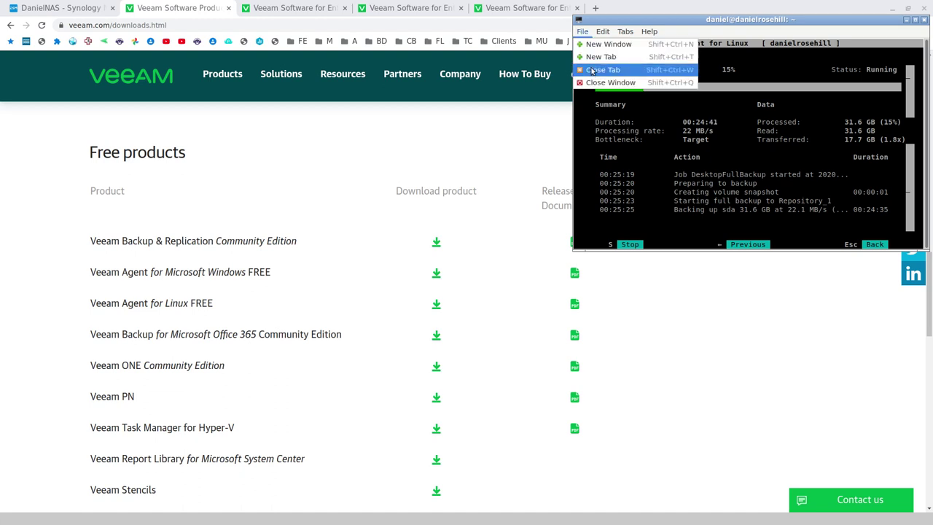
pyautogui.click(594, 57)
pyautogui.write('sudo veeam')
pyautogui.press('Return')
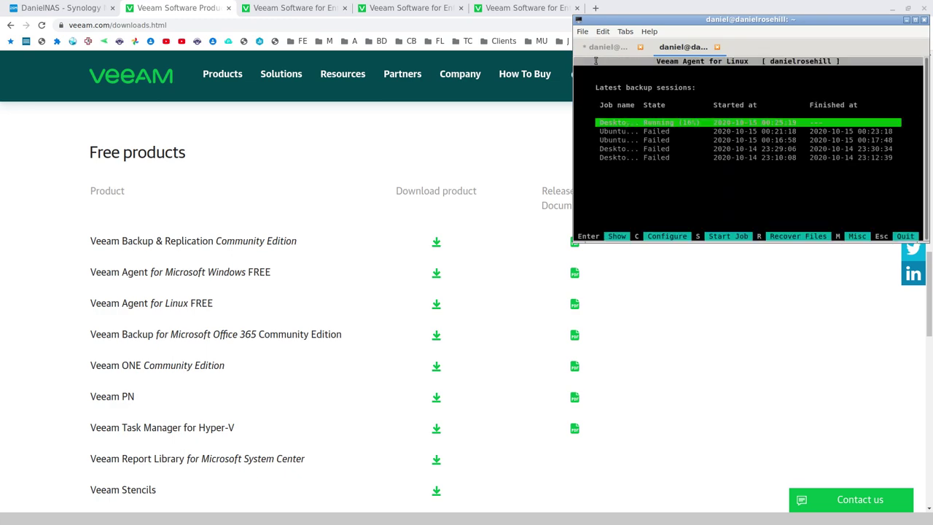
# Enlarge the terminal window to bring up Veeam Agent's list of jobs to configure, and return to the Linux agent download page.
pyautogui.moveTo(796, 21); pyautogui.dragTo(316, 110)
pyautogui.moveTo(450, 334); pyautogui.dragTo(676, 493)
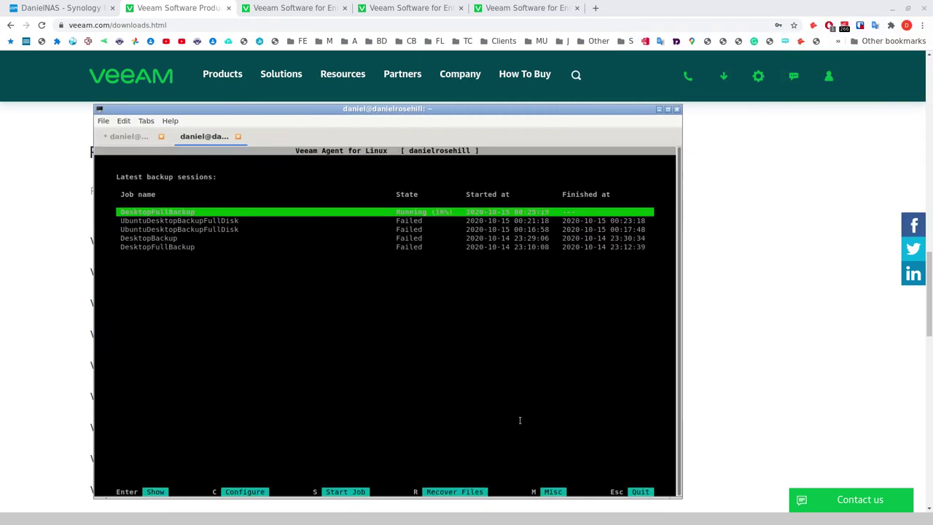
pyautogui.press('c')
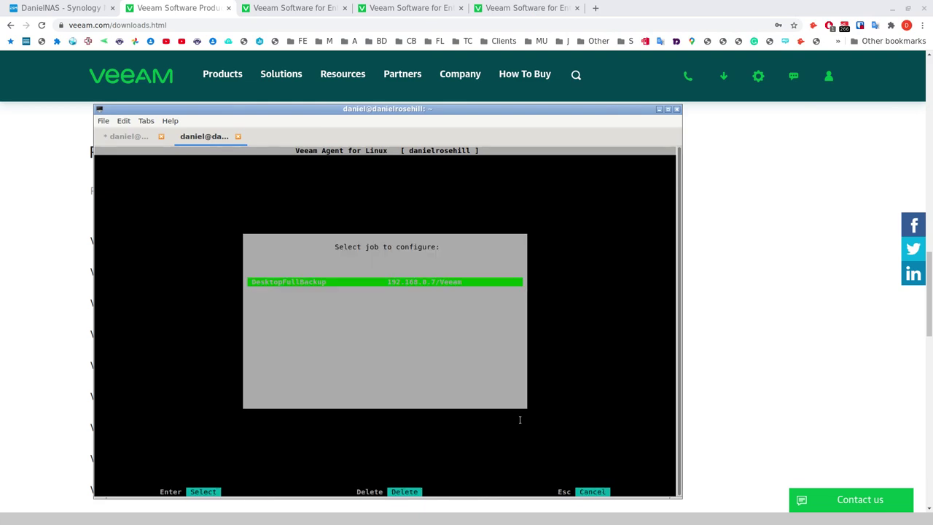
pyautogui.click(275, 7)
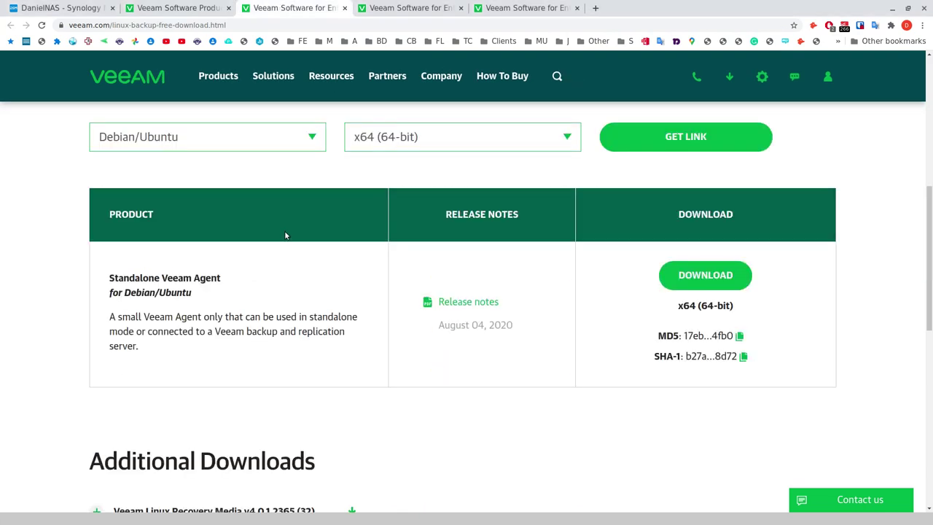
# Review the Veeam Linux Recovery Media downloads listed under Additional Downloads on the Linux agent page.
pyautogui.scroll(-3, 286, 228)
pyautogui.scroll(-1, 286, 228)
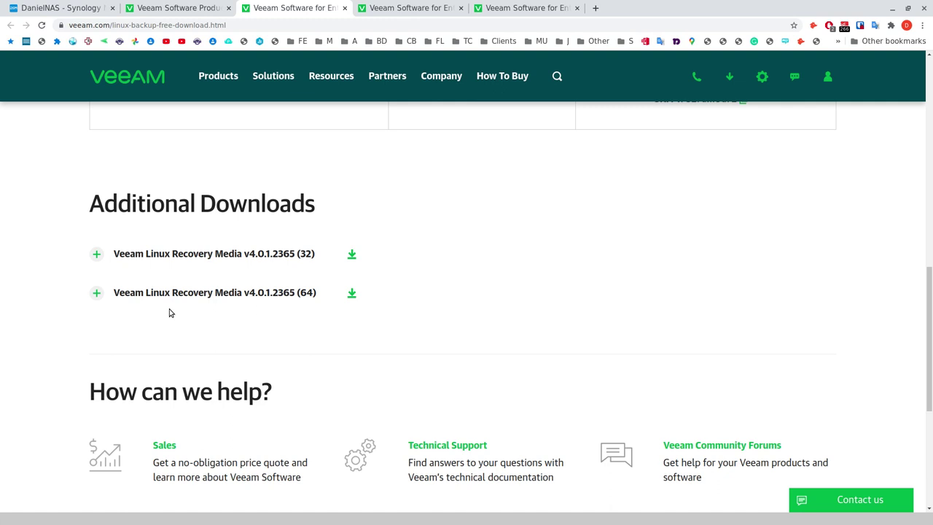
pyautogui.scroll(3, 202, 306)
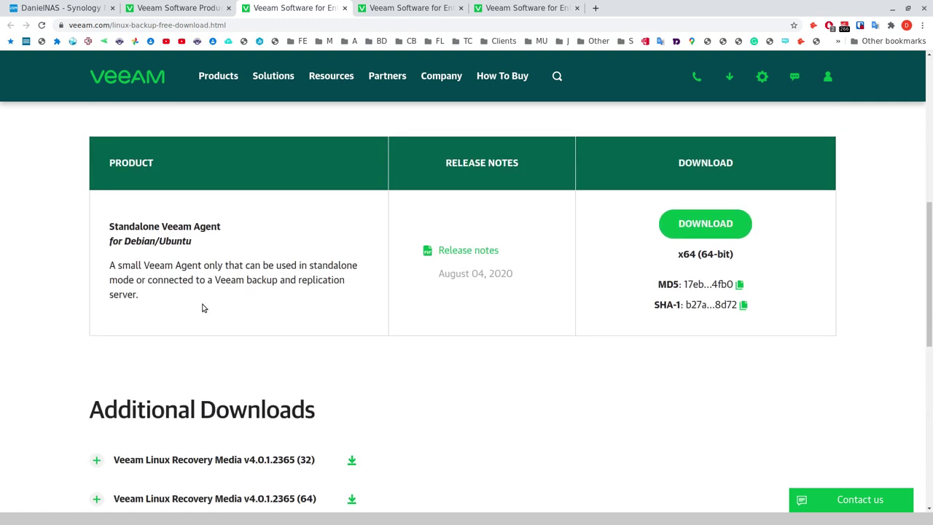
pyautogui.scroll(-2, 393, 323)
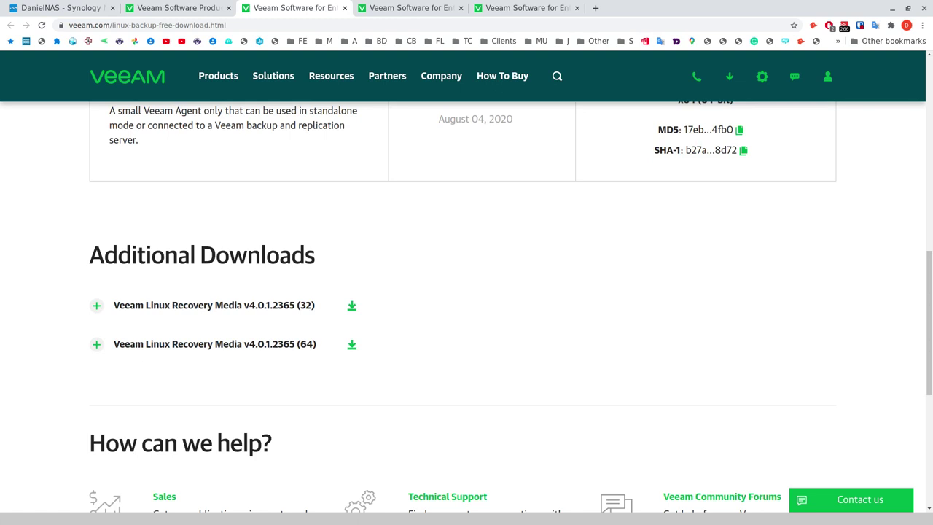
# Switch to the terminal running Veeam Agent, move its window higher, and make it taller and slightly narrower.
pyautogui.hotkey('alt', 'Tab')
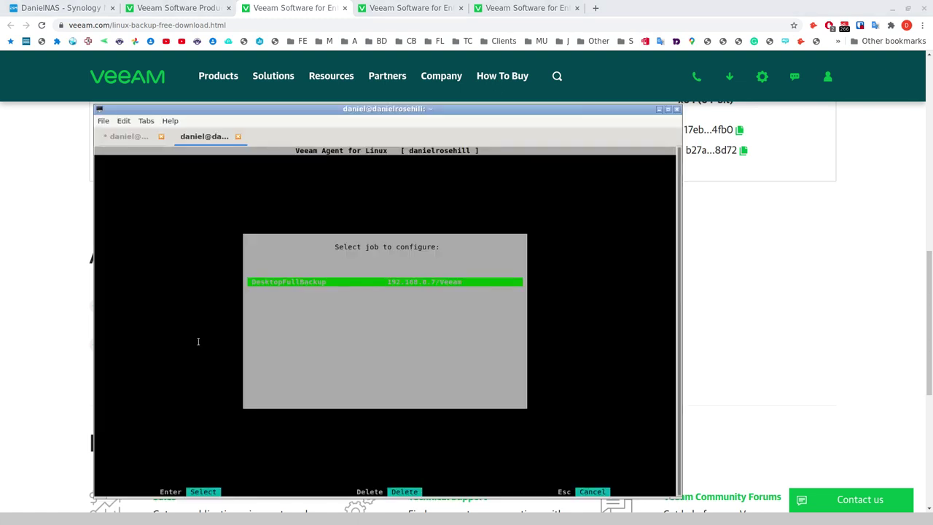
pyautogui.moveTo(521, 109); pyautogui.dragTo(536, 62)
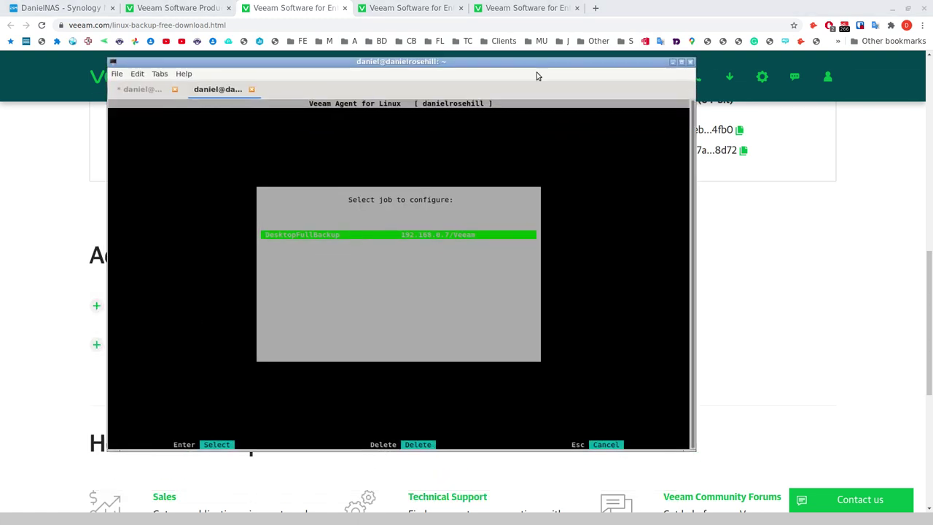
pyautogui.moveTo(695, 462); pyautogui.dragTo(672, 507)
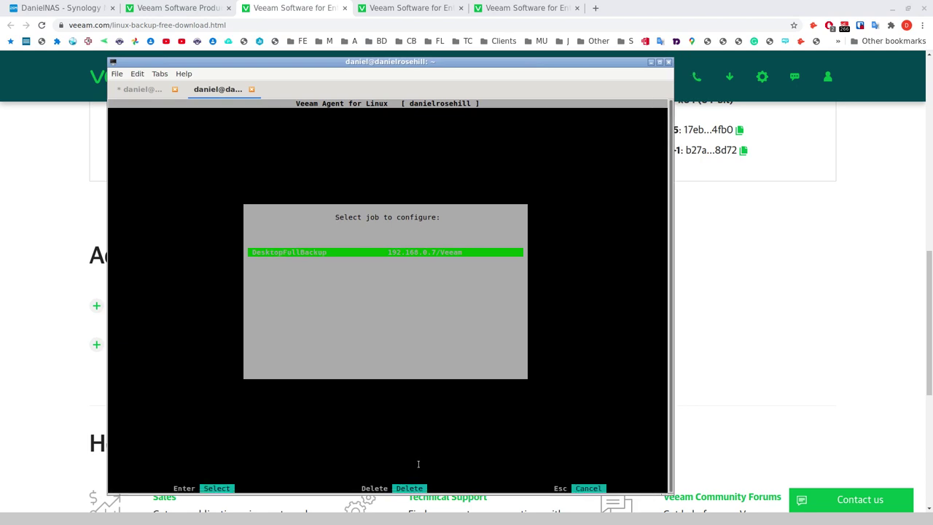
# Return to the backup sessions list, open the DesktopFullBackup job for configuration, and keep its name to reach the backup mode page.
pyautogui.press('Escape')
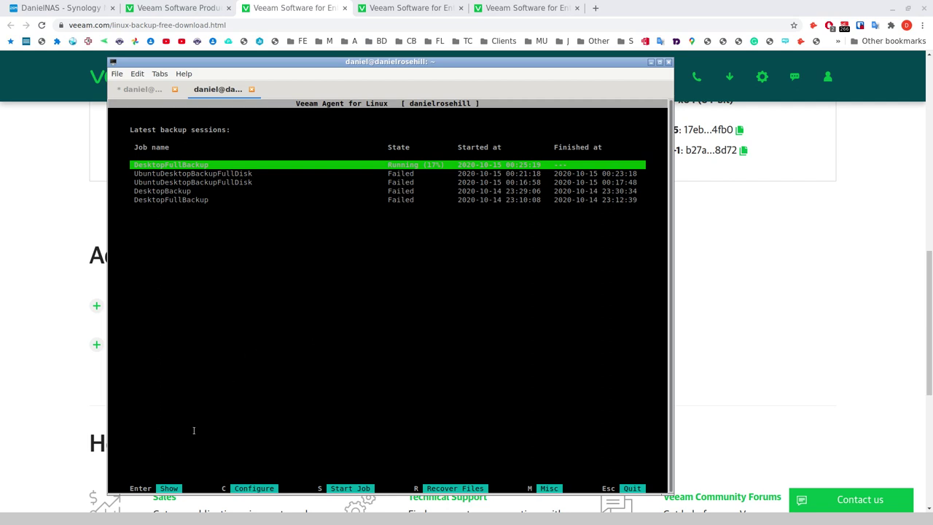
pyautogui.press('c')
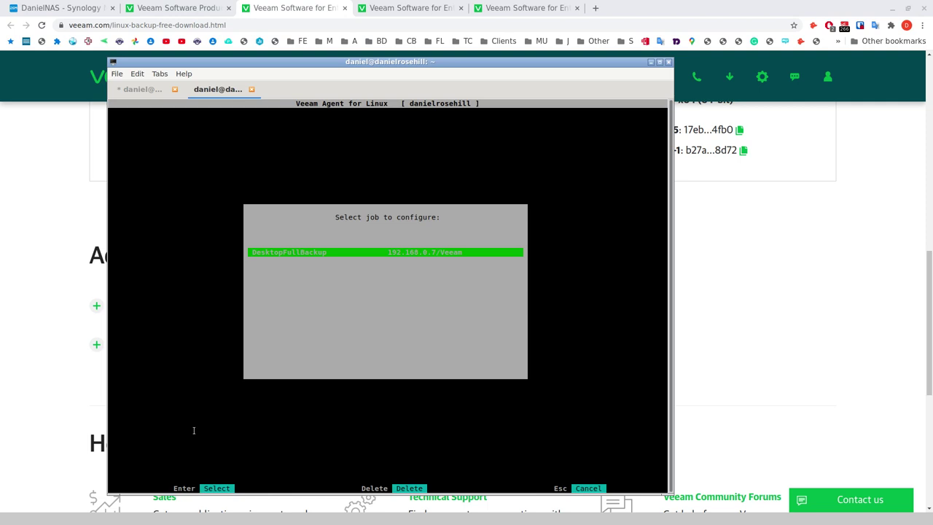
pyautogui.press('Return')
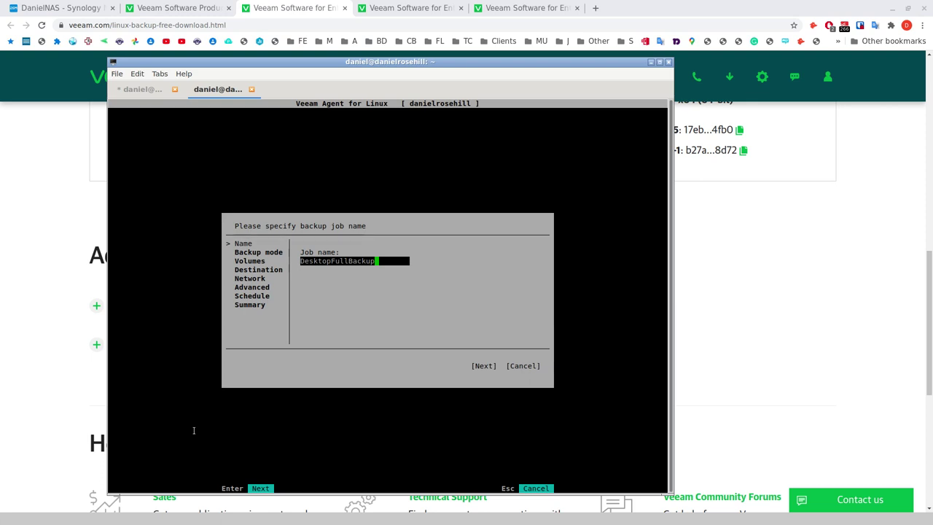
pyautogui.press('Tab')
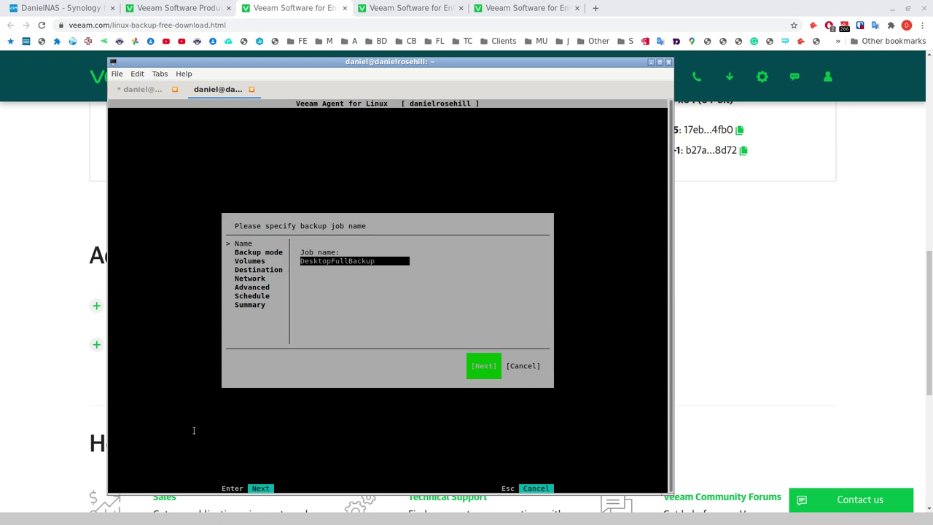
pyautogui.press('Return')
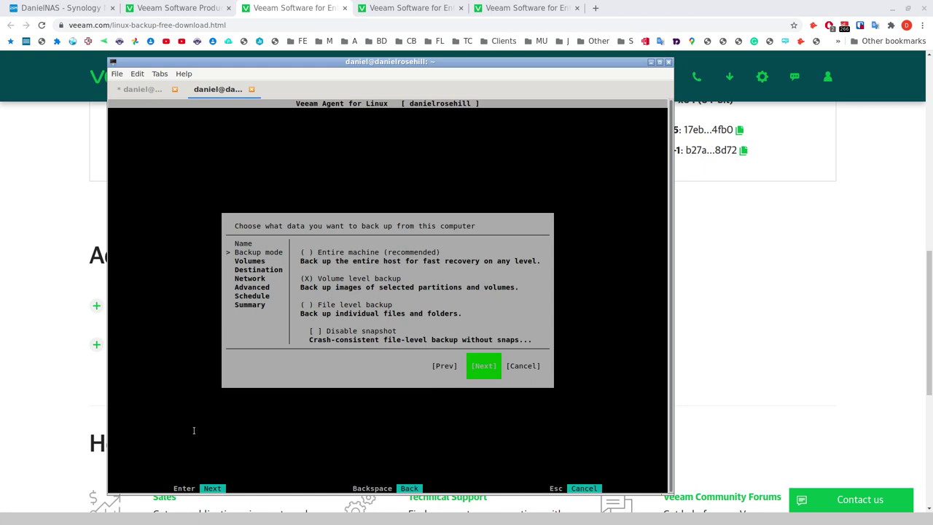
# Try the Entire machine (recommended) option as the job's backup mode.
pyautogui.hotkey('shift', 'Tab')
pyautogui.hotkey('shift', 'Tab')
pyautogui.hotkey('shift', 'Tab')
pyautogui.hotkey('shift', 'Tab')
pyautogui.hotkey('shift', 'Tab')
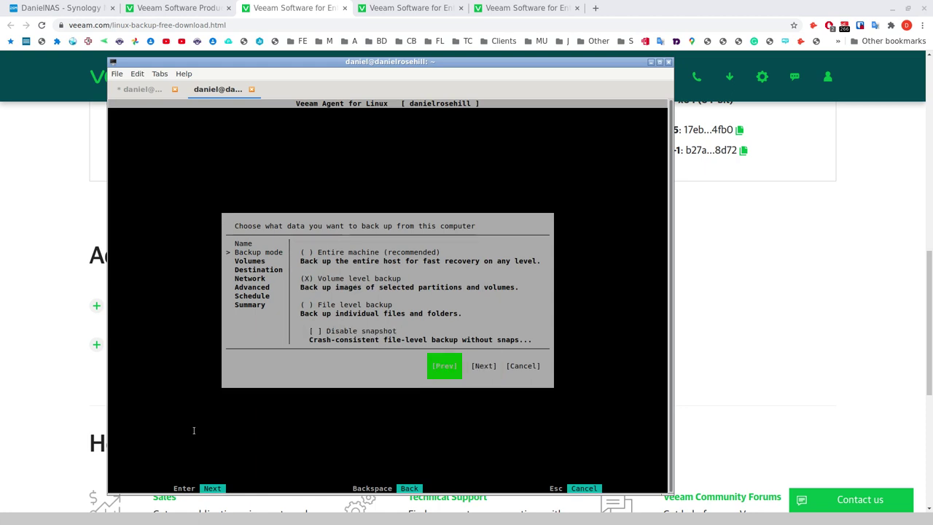
pyautogui.hotkey('shift', 'Tab')
pyautogui.hotkey('shift', 'Tab')
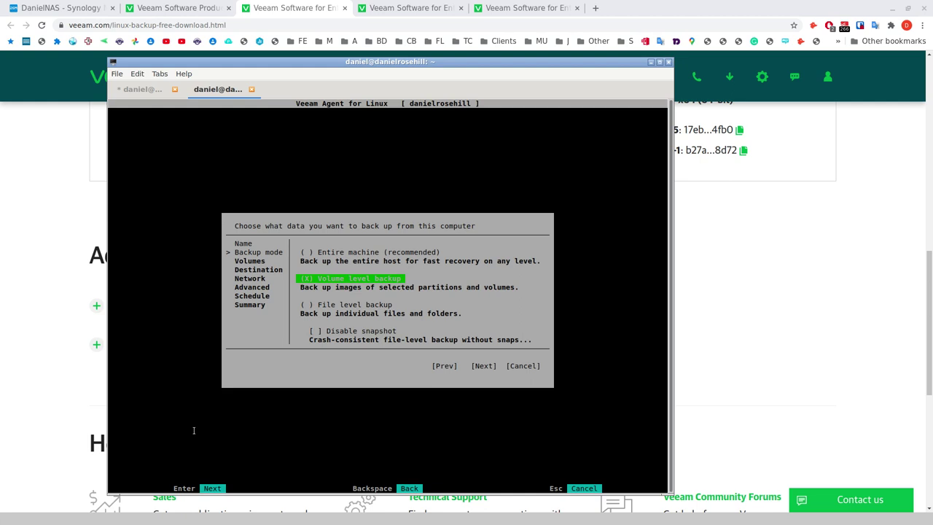
pyautogui.press('Up')
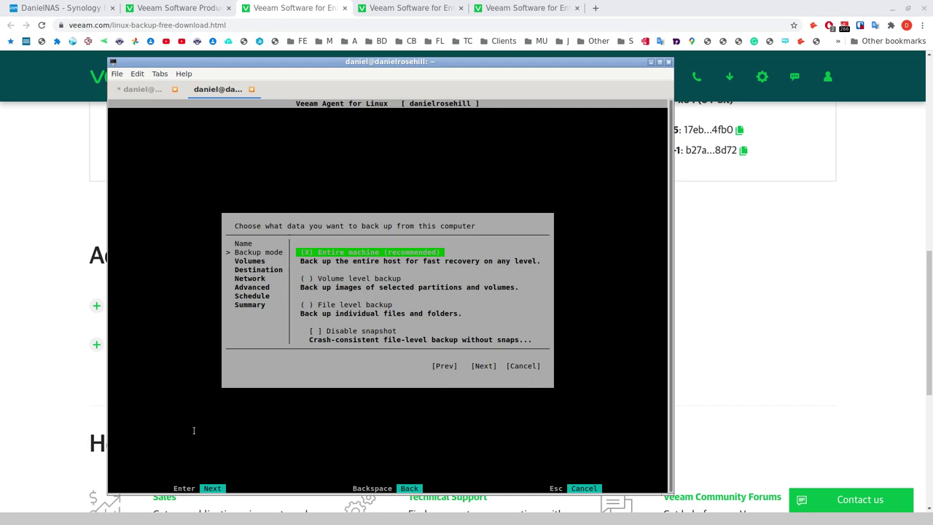
# Set the backup mode to Volume level backup and continue to the volume selection.
pyautogui.press('Tab')
pyautogui.hotkey('shift', 'Tab')
pyautogui.press('Down')
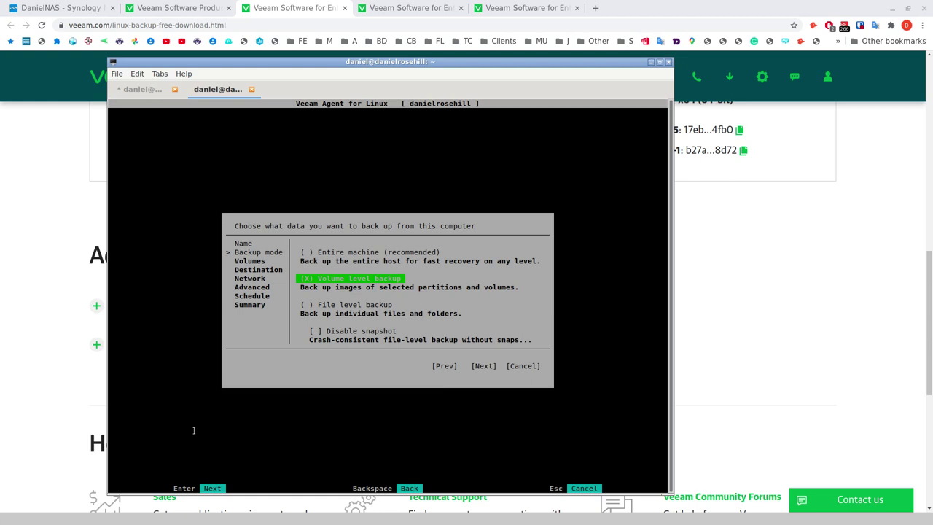
pyautogui.press('Tab')
pyautogui.hotkey('shift', 'Tab')
pyautogui.press('Tab')
pyautogui.press('Tab')
pyautogui.press('Tab')
pyautogui.hotkey('shift', 'Tab')
pyautogui.hotkey('shift', 'Tab')
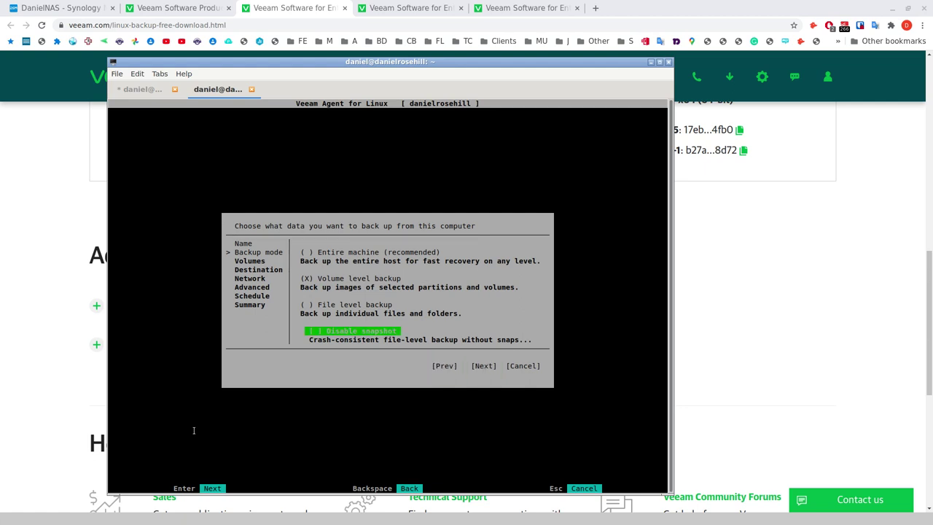
pyautogui.hotkey('shift', 'Tab')
pyautogui.press('Return')
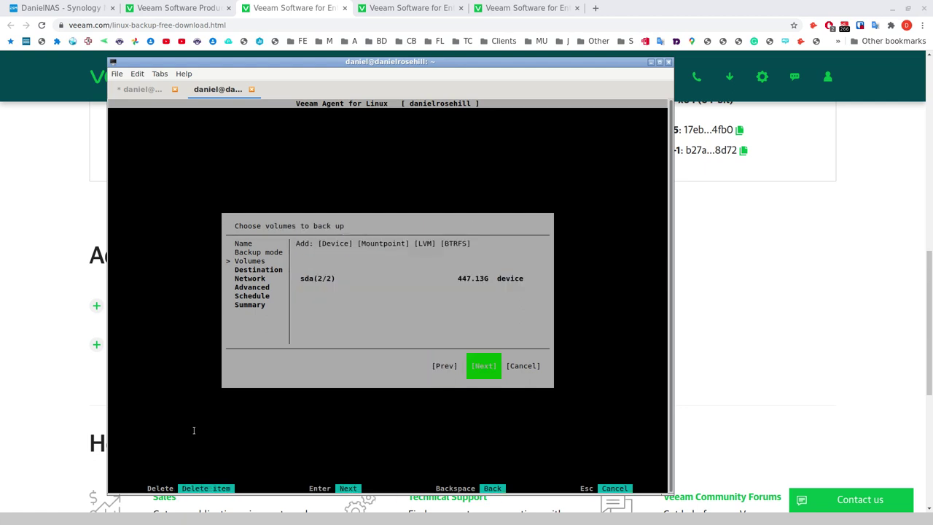
# Open the device selection list for adding devices to the job's backup scope.
pyautogui.hotkey('shift', 'Tab')
pyautogui.hotkey('shift', 'Tab')
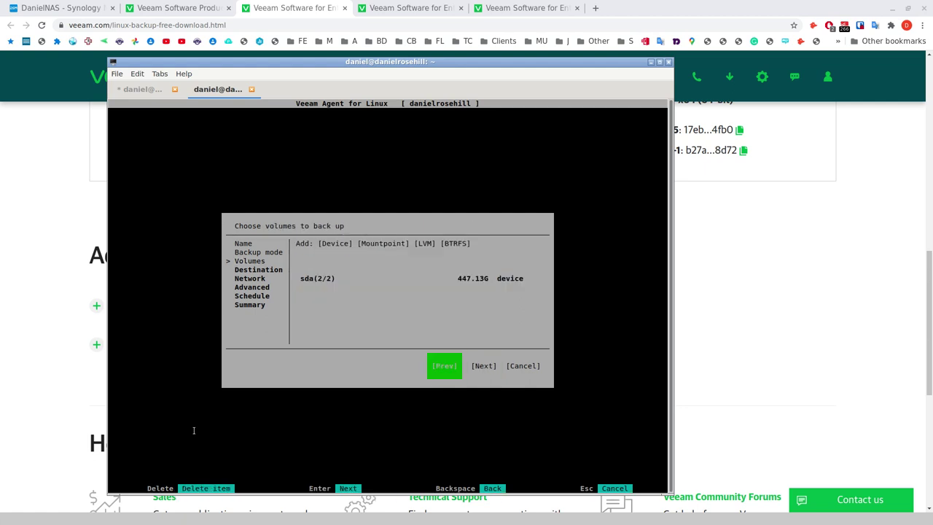
pyautogui.hotkey('shift', 'Tab')
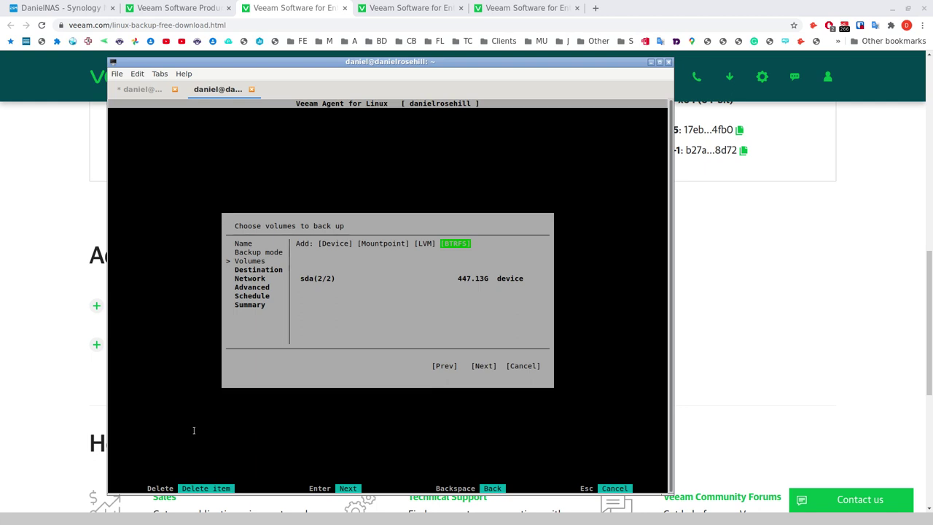
pyautogui.press('Left')
pyautogui.press('Left')
pyautogui.press('Left')
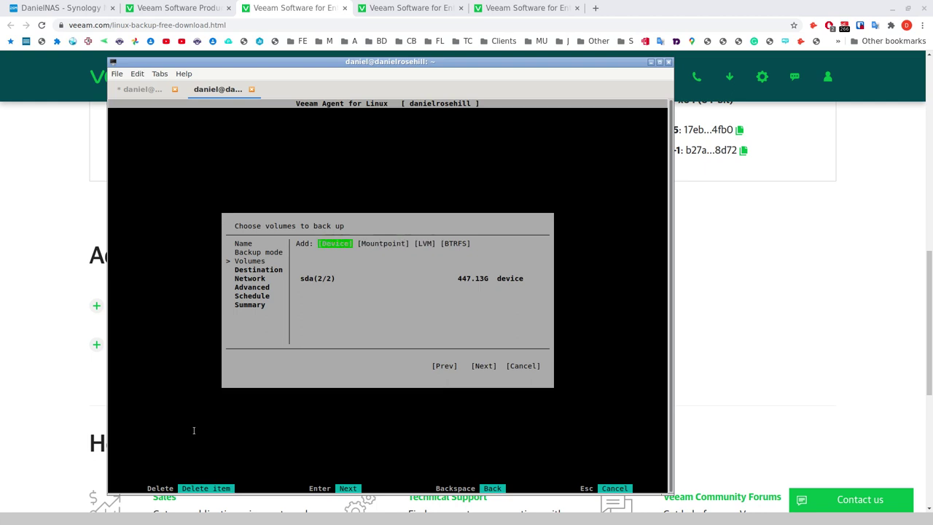
pyautogui.press('Return')
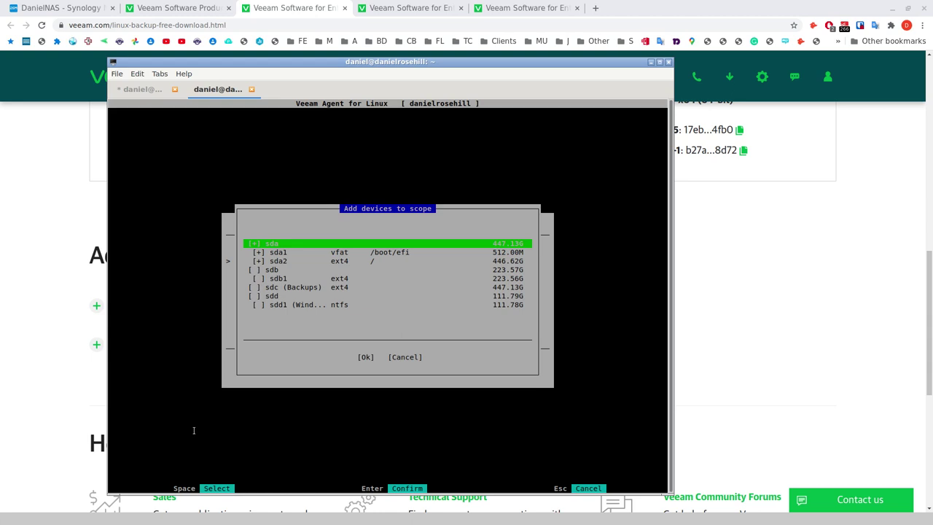
# Examine the sda, sdb, sdc (Backups) and sdd disks and their partitions in the device list.
pyautogui.press('Down')
pyautogui.press('Up')
pyautogui.press('Down')
pyautogui.press('Down')
pyautogui.press('Down')
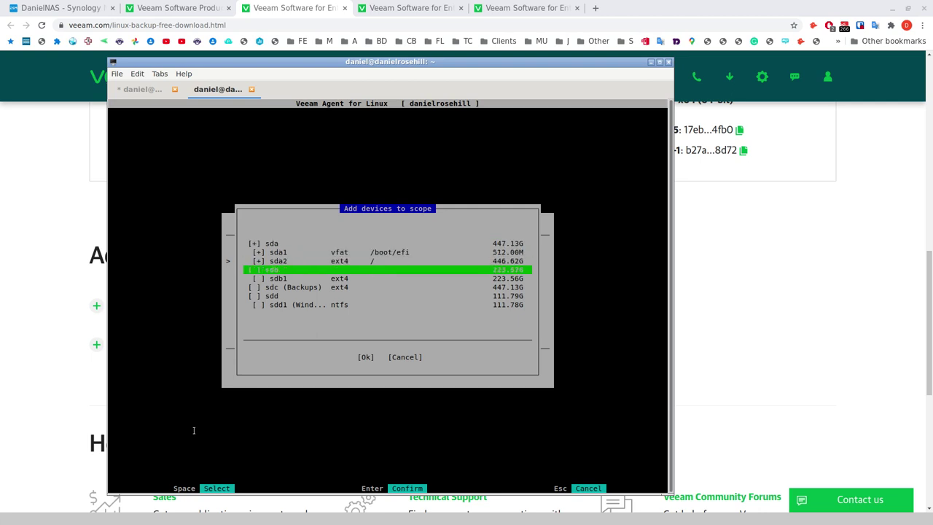
pyautogui.press('Down')
pyautogui.press('Up')
pyautogui.press('Down')
pyautogui.press('Up')
pyautogui.press('Down')
pyautogui.press('Down')
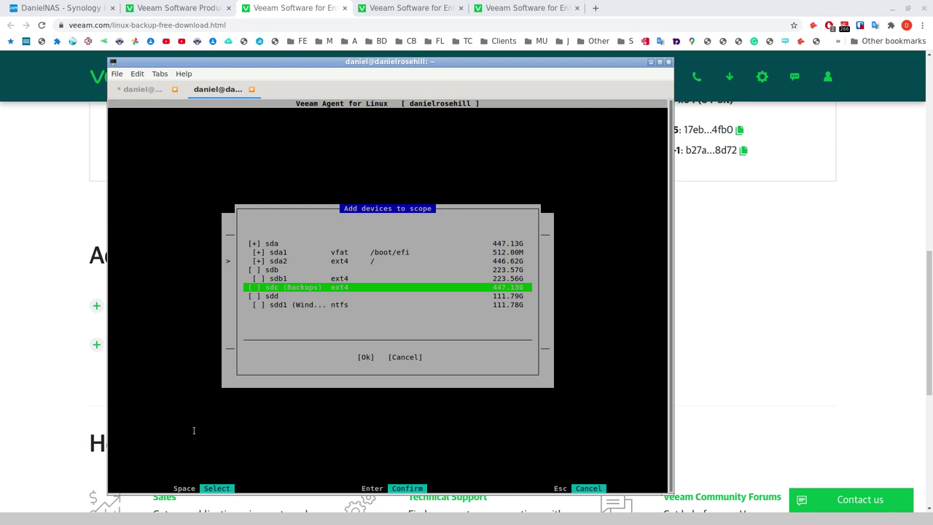
pyautogui.press('Down')
pyautogui.press('Down')
# Clear the whole sda disk and try selecting only its sda1 /boot/efi partition.
pyautogui.press('Up')
pyautogui.press('Up')
pyautogui.press('Up')
pyautogui.press('Up')
pyautogui.press('Up')
pyautogui.press('Up')
pyautogui.press('Up')
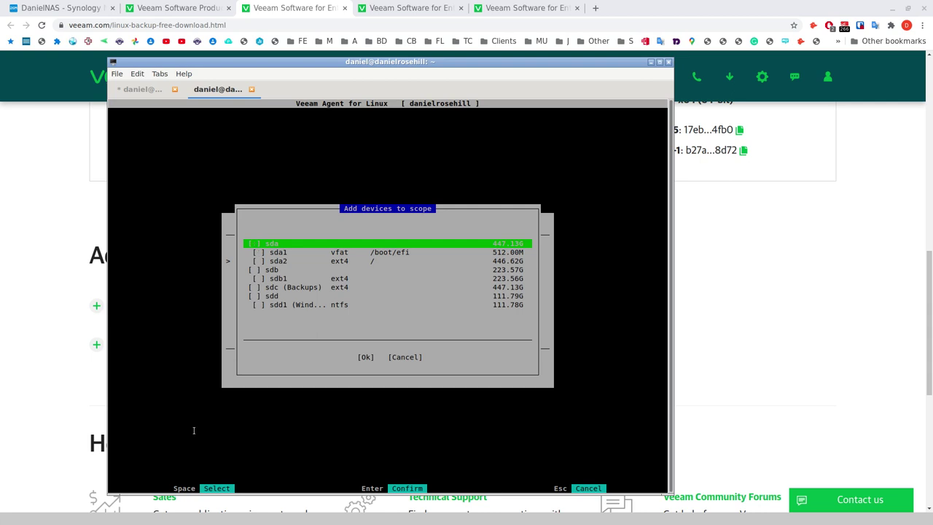
pyautogui.press('Down')
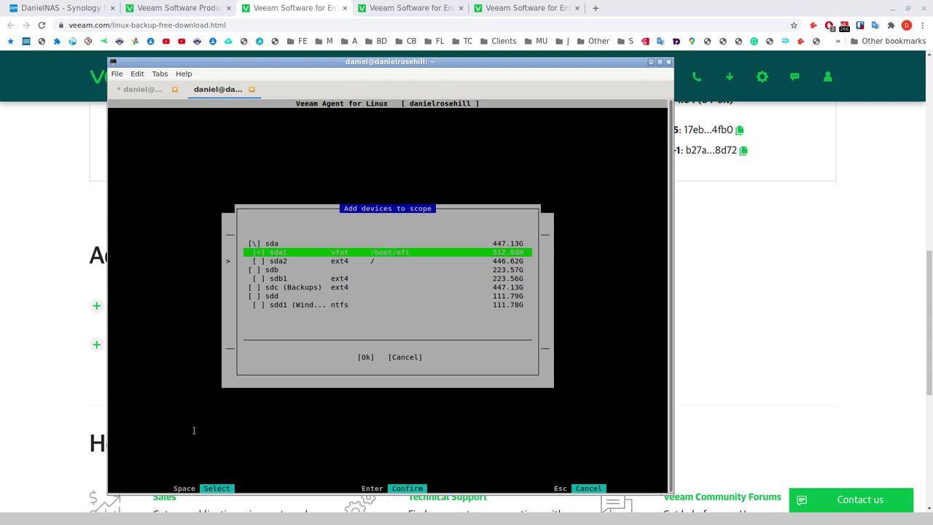
pyautogui.press('Down')
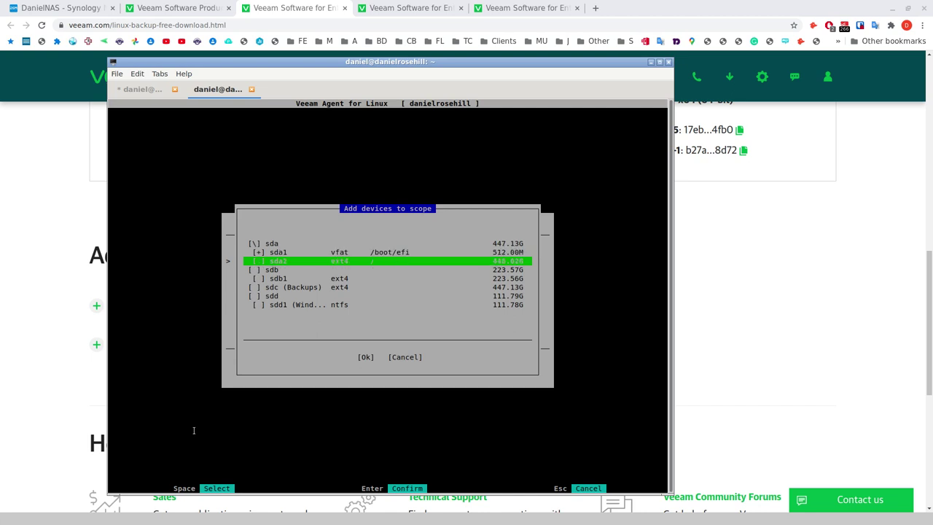
# Try selecting only the sda2 root partition, and restore the selection of the entire sda disk.
pyautogui.press('Up')
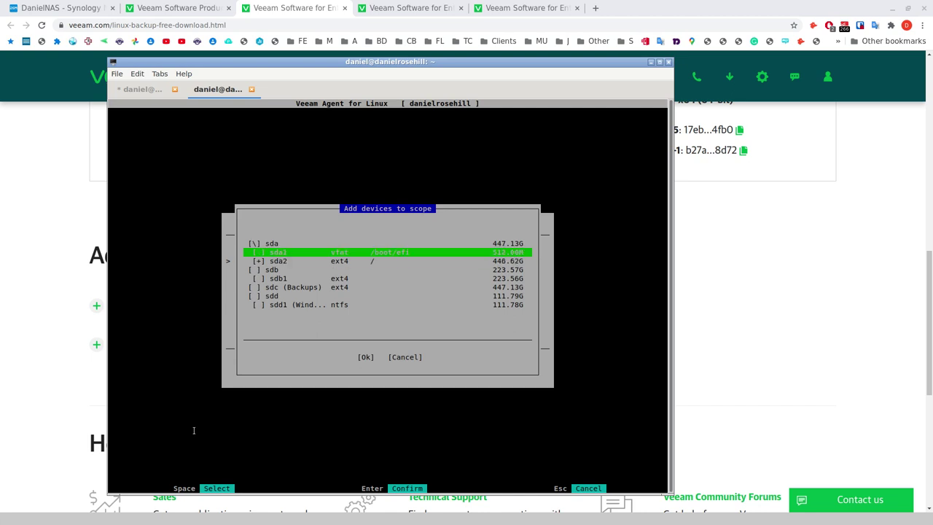
pyautogui.press('Up')
pyautogui.press('Down')
pyautogui.press('Down')
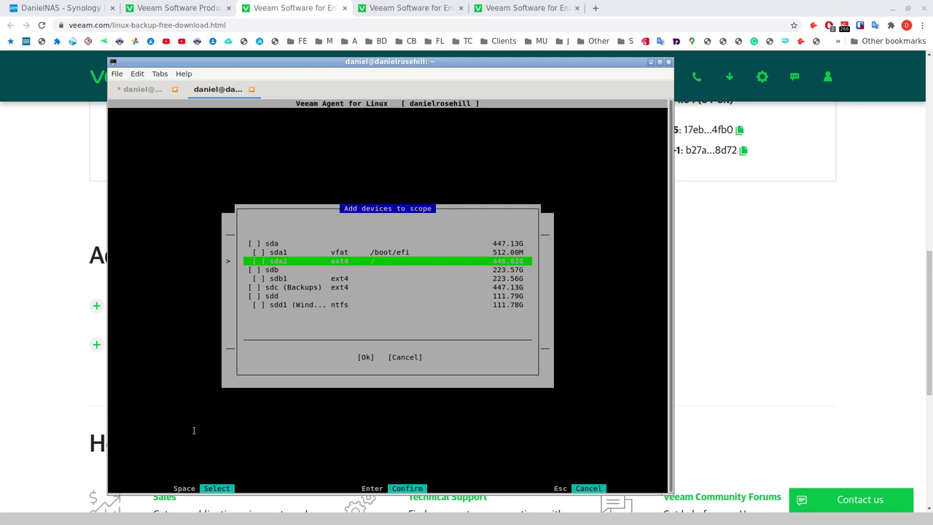
pyautogui.press('Up')
pyautogui.press('Up')
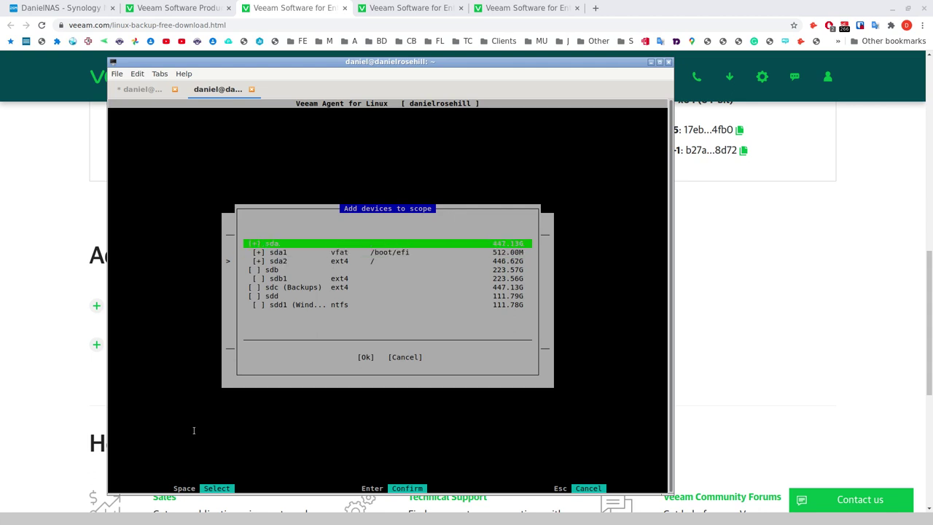
# Try adding the sdd disk with its NTFS partition to the scope, and clear it again.
pyautogui.press('Down')
pyautogui.press('Down')
pyautogui.press('Down')
pyautogui.press('Down')
pyautogui.press('Down')
pyautogui.press('Down')
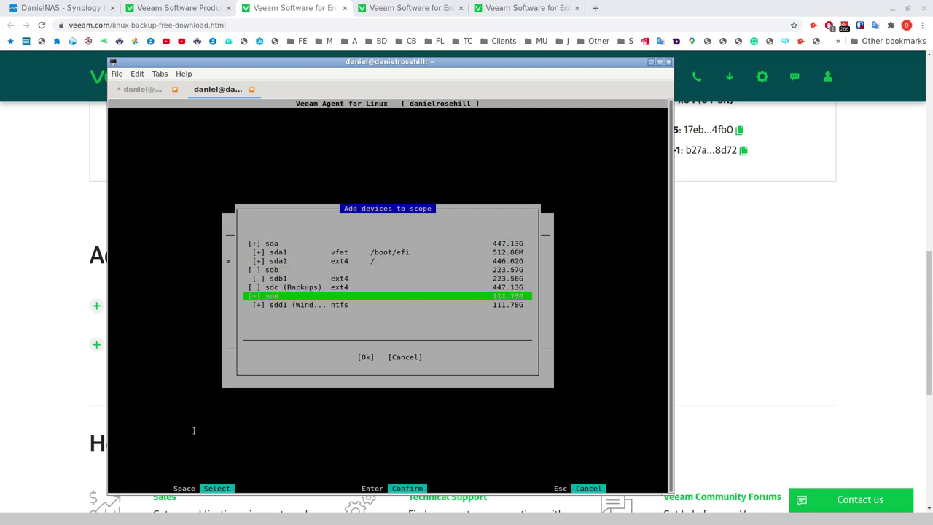
pyautogui.press('Up')
pyautogui.press('Up')
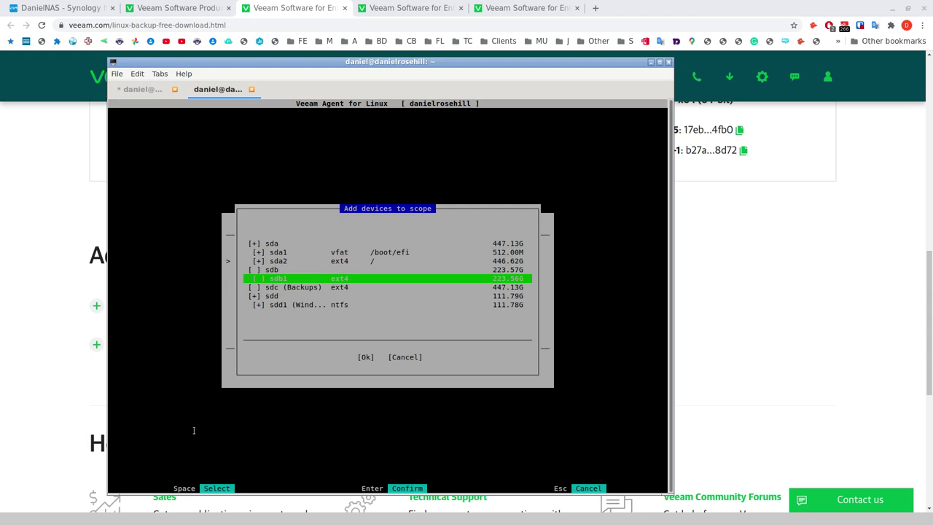
pyautogui.press('Down')
pyautogui.press('Down')
pyautogui.press('Down')
pyautogui.press('Up')
pyautogui.press('Up')
pyautogui.press('Down')
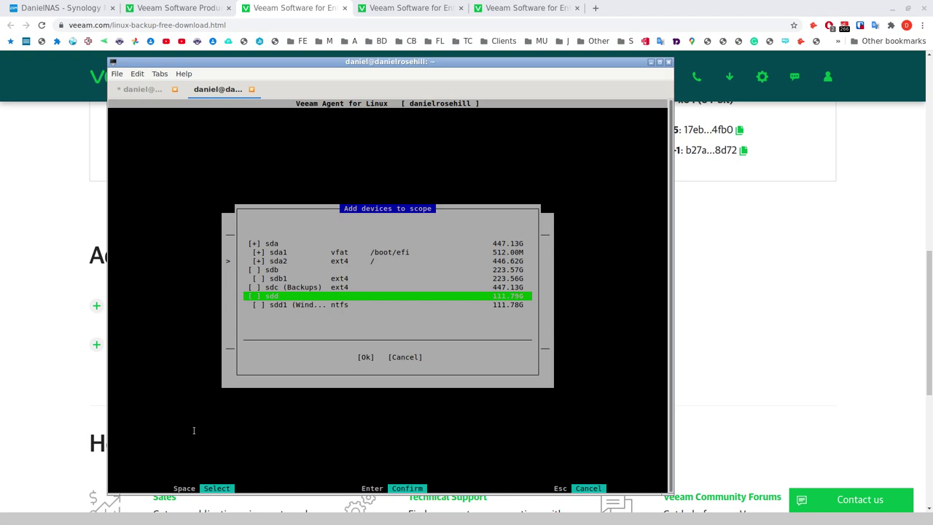
# Confirm the whole sda disk as the backup scope and continue to the destination settings.
pyautogui.press('Tab')
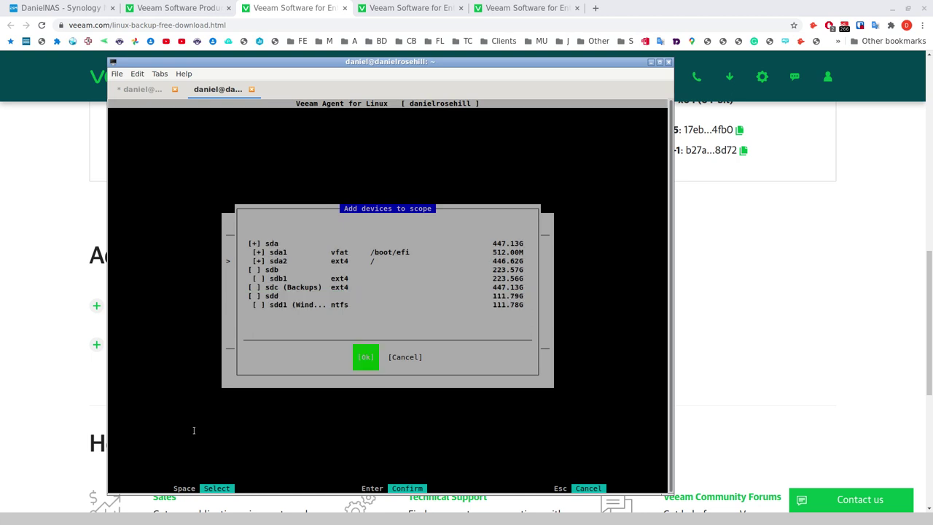
pyautogui.press('Return')
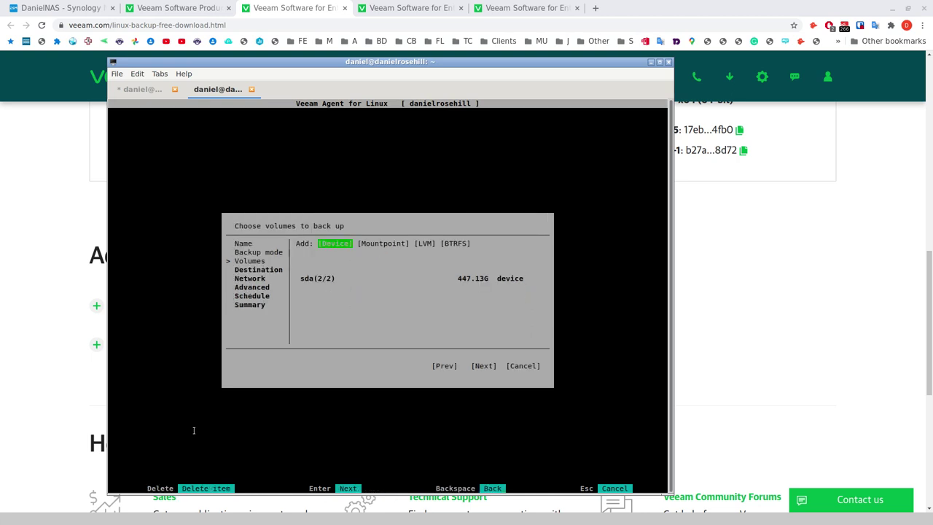
pyautogui.press('Tab')
pyautogui.press('Tab')
pyautogui.press('Tab')
pyautogui.press('Tab')
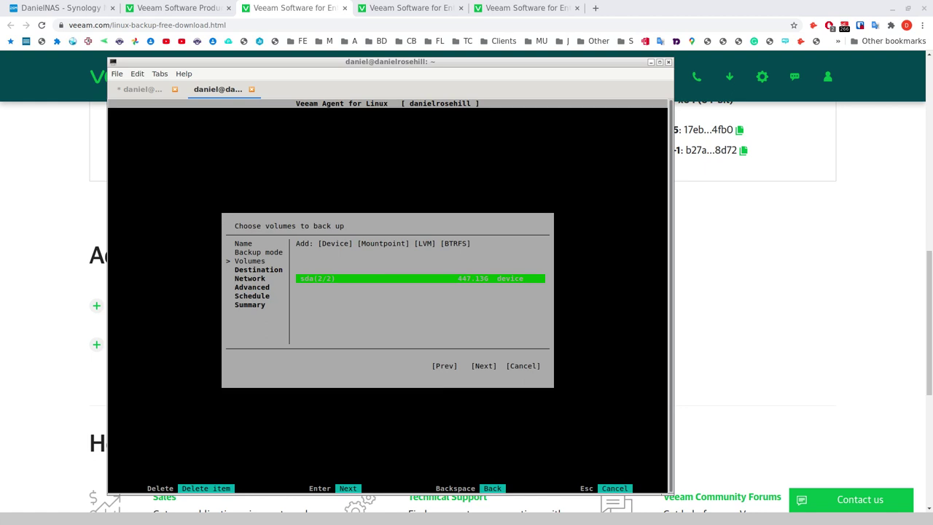
pyautogui.press('Return')
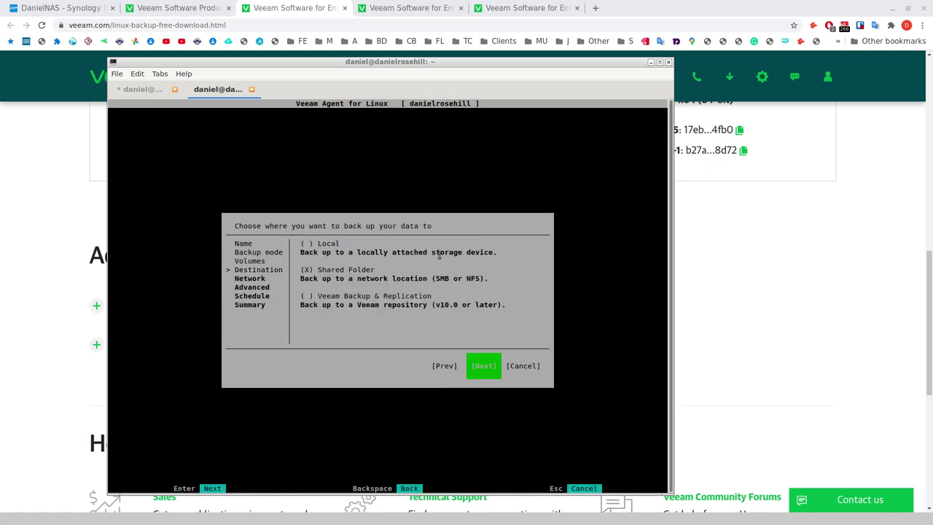
# Try the Veeam Backup & Replication destination type, and choose the Local destination instead.
pyautogui.click(352, 355)
pyautogui.hotkey('shift', 'Tab')
pyautogui.hotkey('shift', 'Tab')
pyautogui.press('Down')
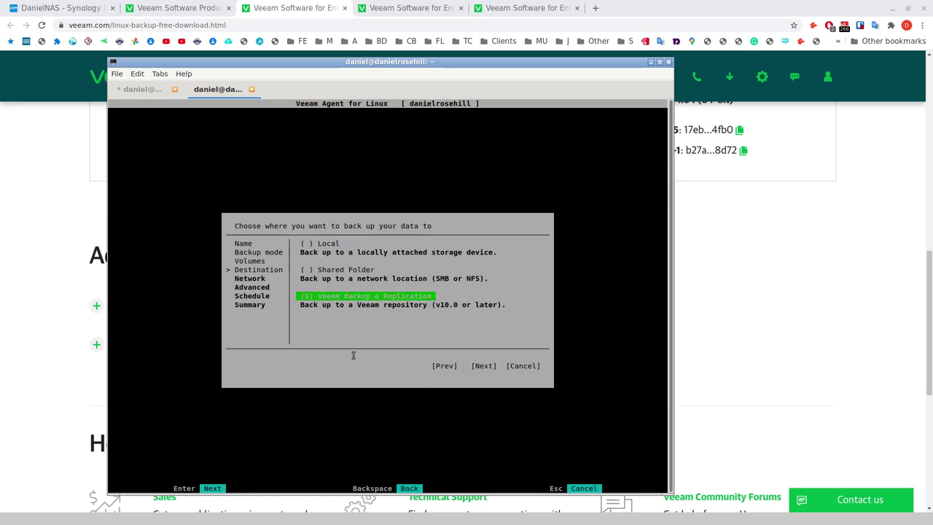
pyautogui.press('Up')
pyautogui.press('Up')
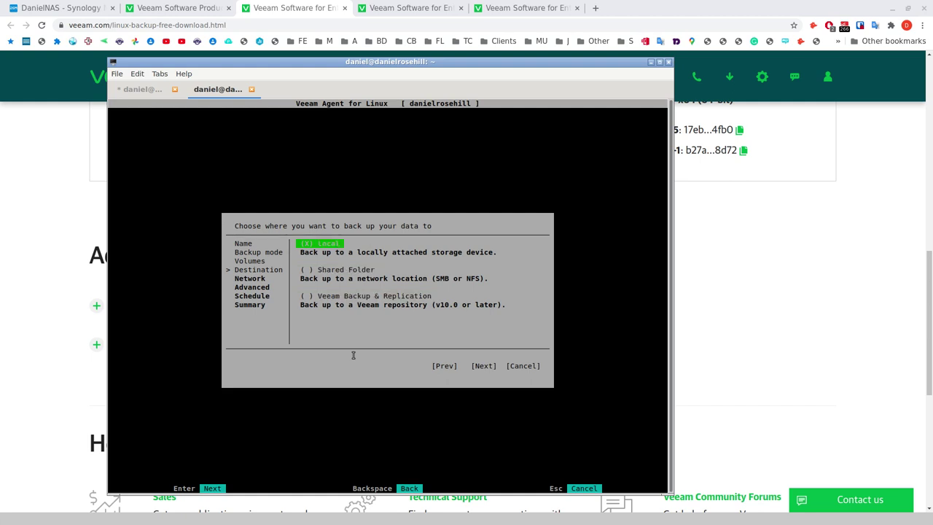
pyautogui.press('Return')
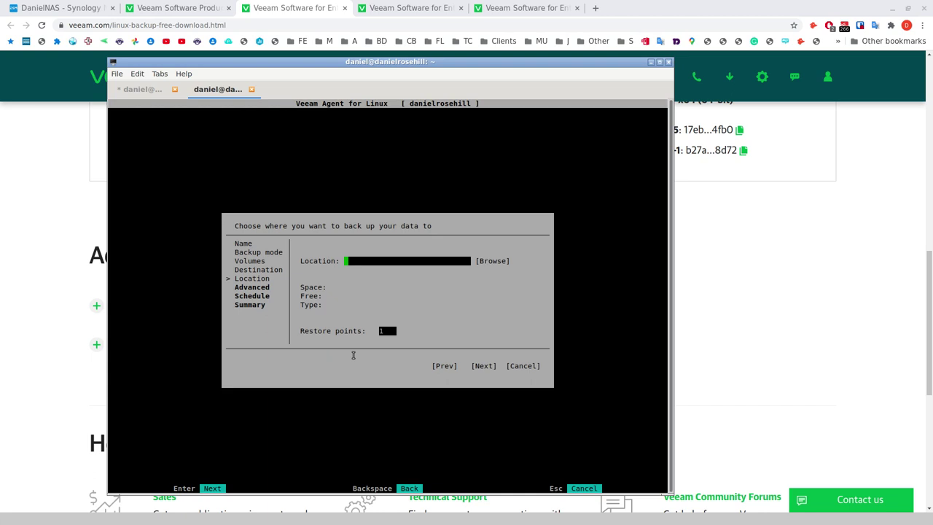
# Try setting the /backup directory as the local backup location, and return to the destination types.
pyautogui.press('Tab')
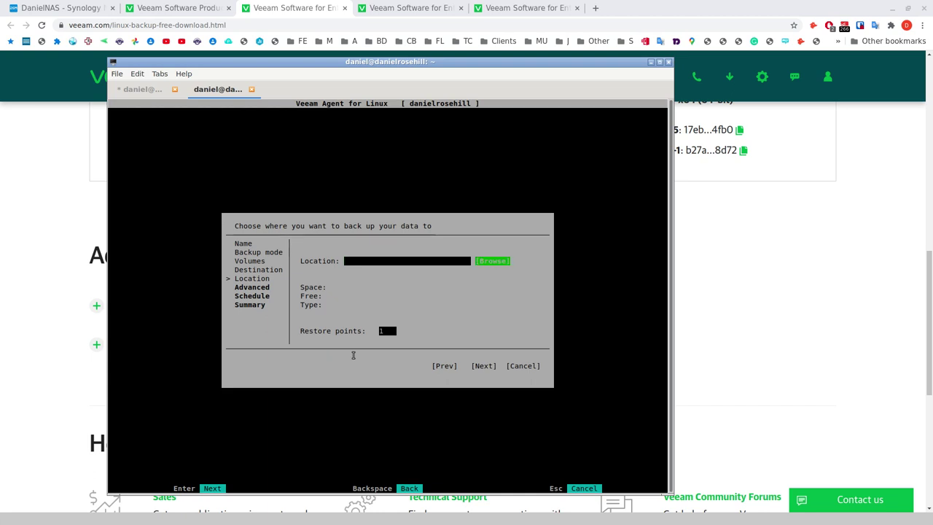
pyautogui.press('Return')
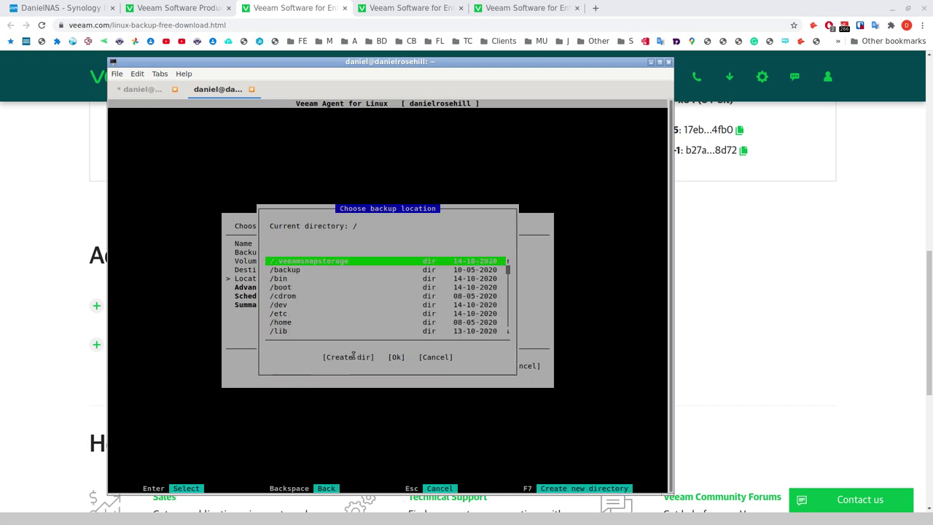
pyautogui.press('Down')
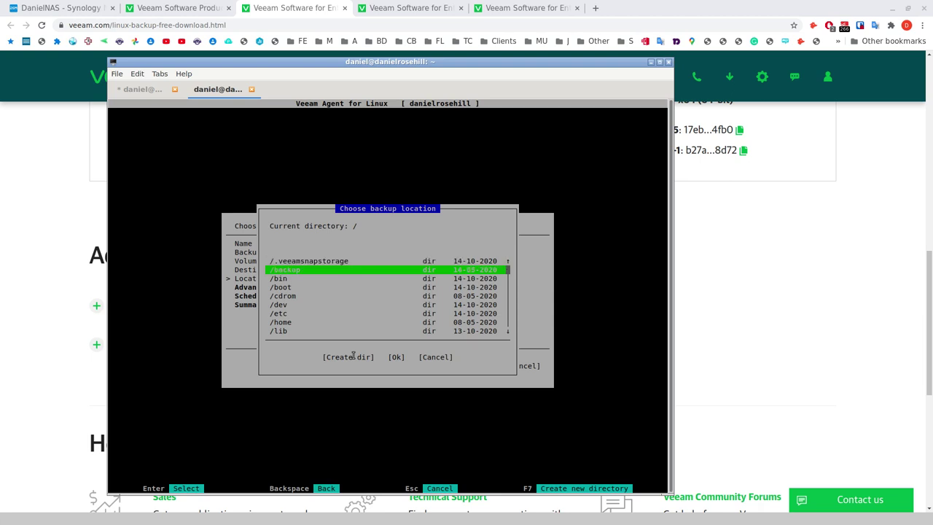
pyautogui.press('Return')
pyautogui.press('Tab')
pyautogui.press('Return')
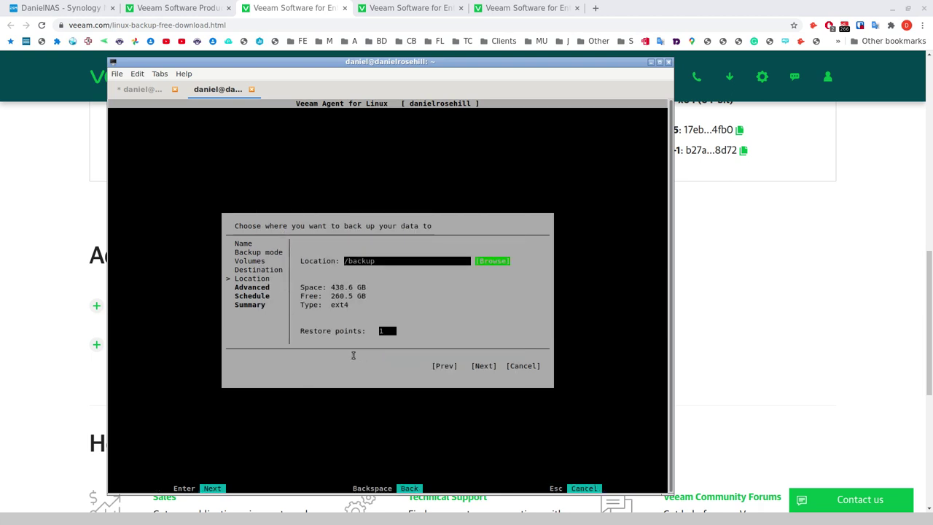
pyautogui.press('Tab')
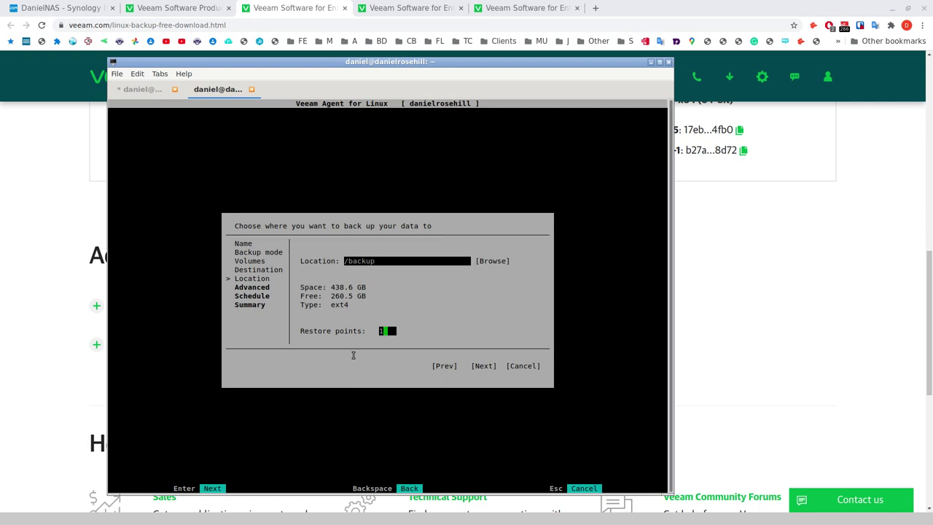
pyautogui.press('Tab')
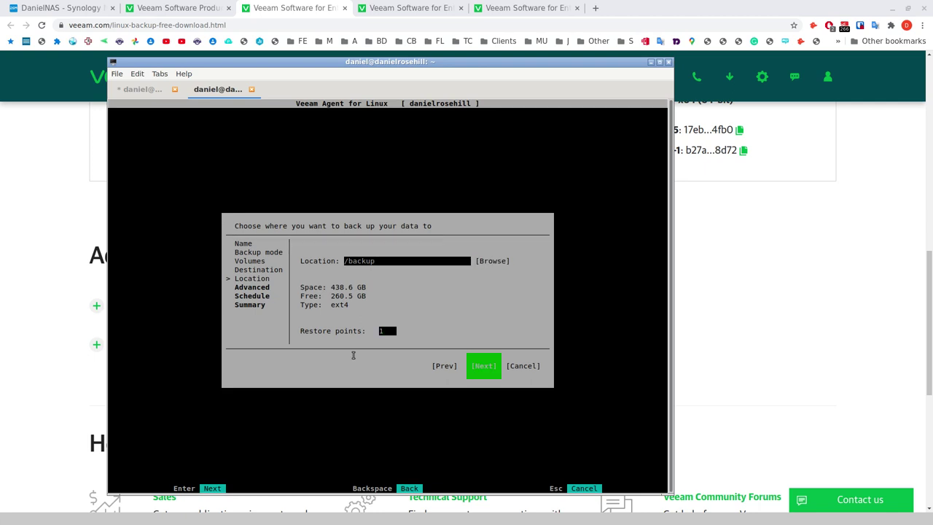
pyautogui.hotkey('shift', 'Tab')
pyautogui.press('Return')
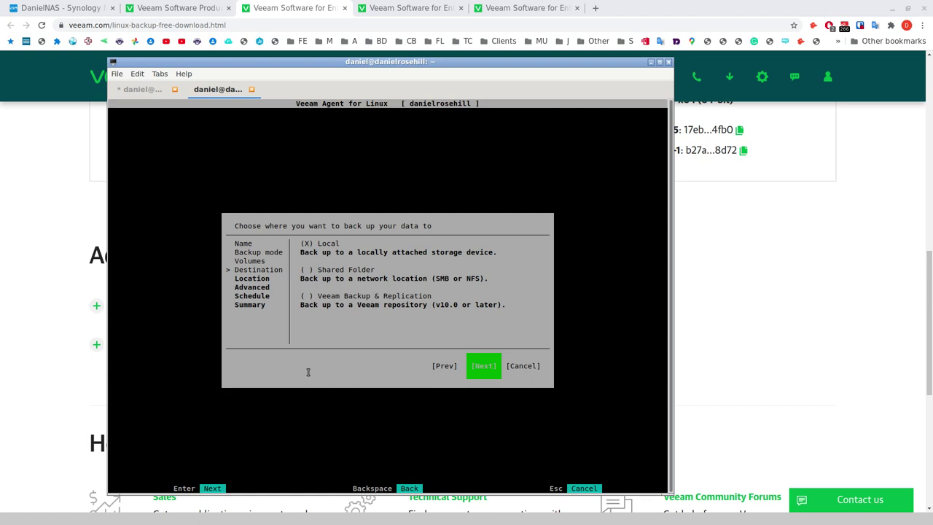
# Check the location and restore points settings of the Local destination, and go back to the destination types.
pyautogui.press('Return')
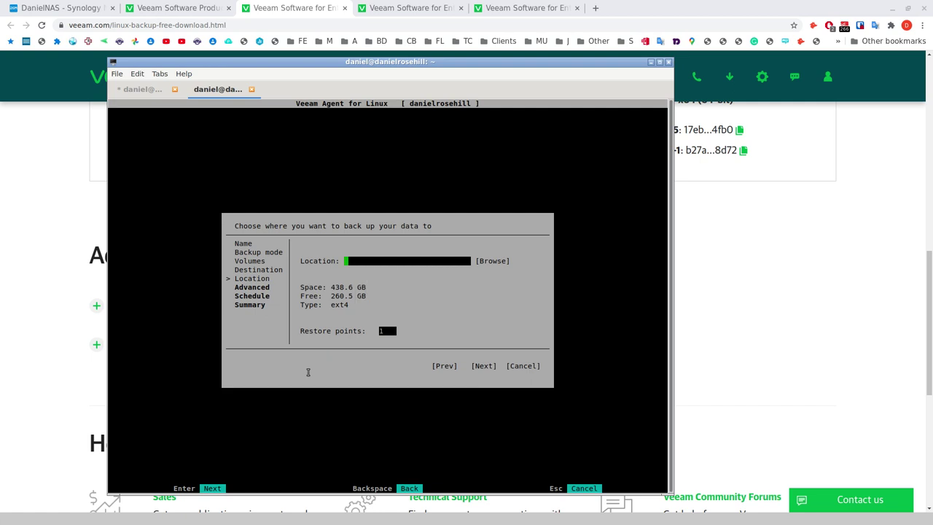
pyautogui.press('Tab')
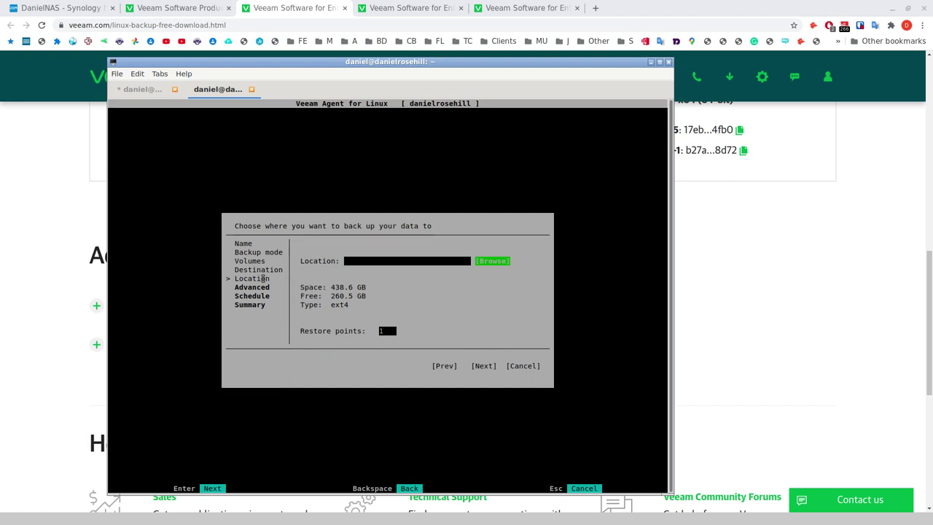
pyautogui.press('Tab')
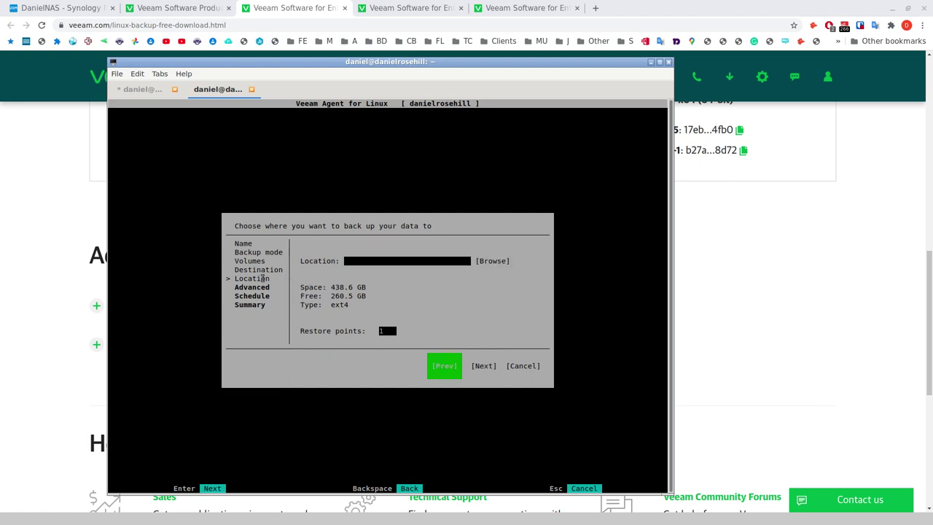
pyautogui.press('BackSpace')
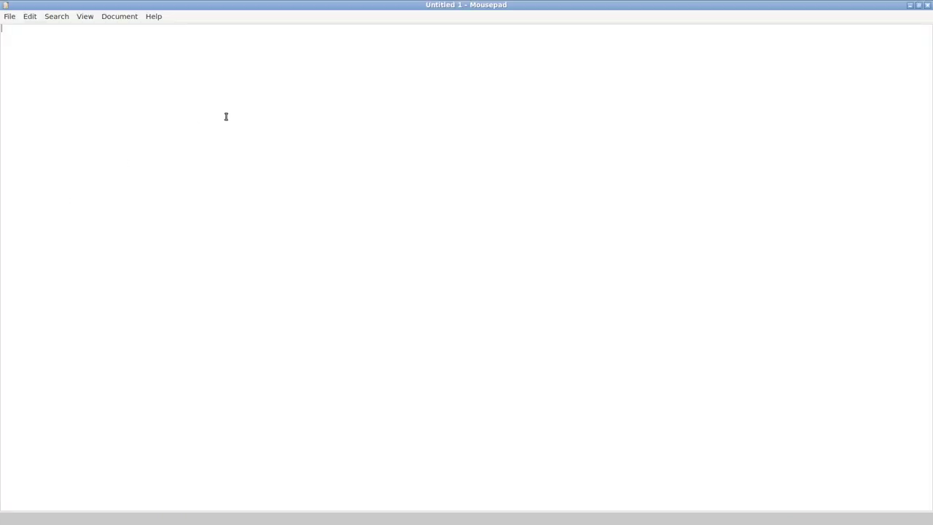
# Switch to Mousepad, write the sample share path 192.0.0.0.0:/Veam in the blank document, and return to the Veeam Agent terminal.
pyautogui.write('192.0.0.0.0:/Veam')
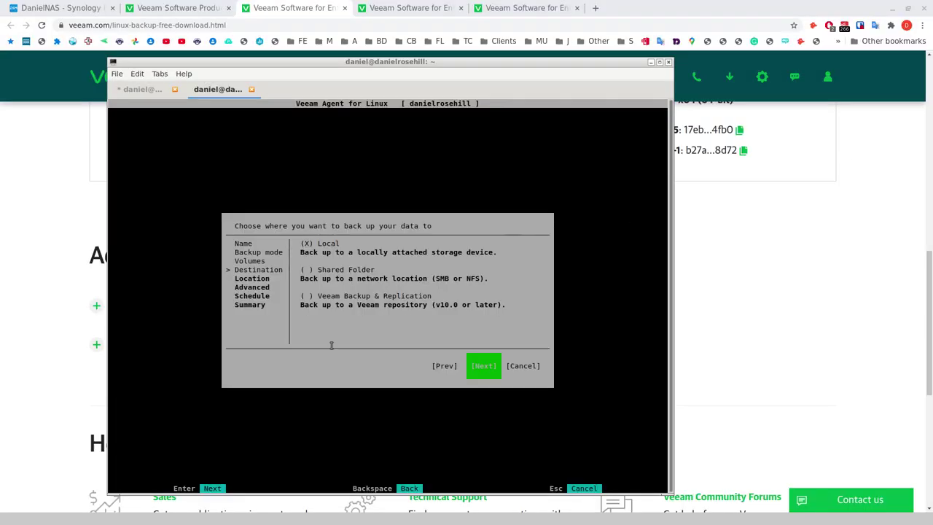
pyautogui.click(331, 345)
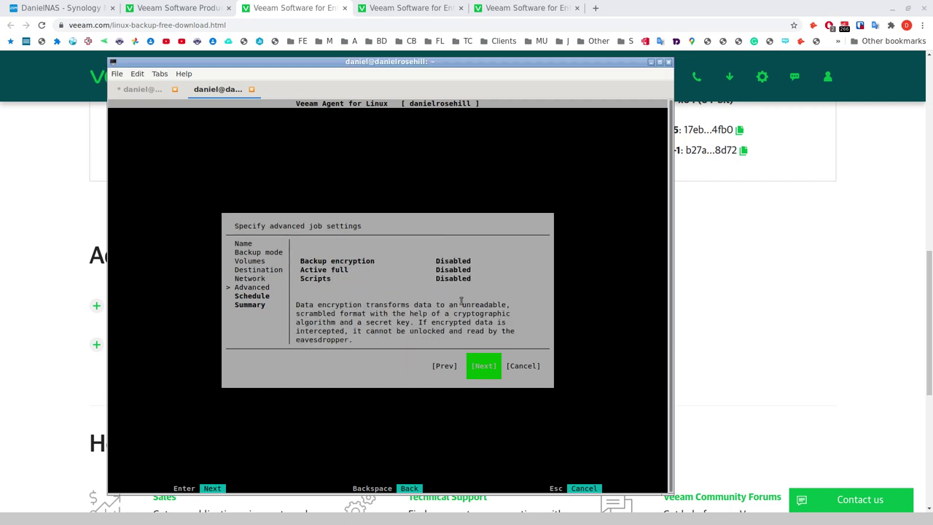
# Try enabling backup file encryption in the advanced job settings, and turn it off again.
pyautogui.hotkey('shift', 'Tab')
pyautogui.hotkey('shift', 'Tab')
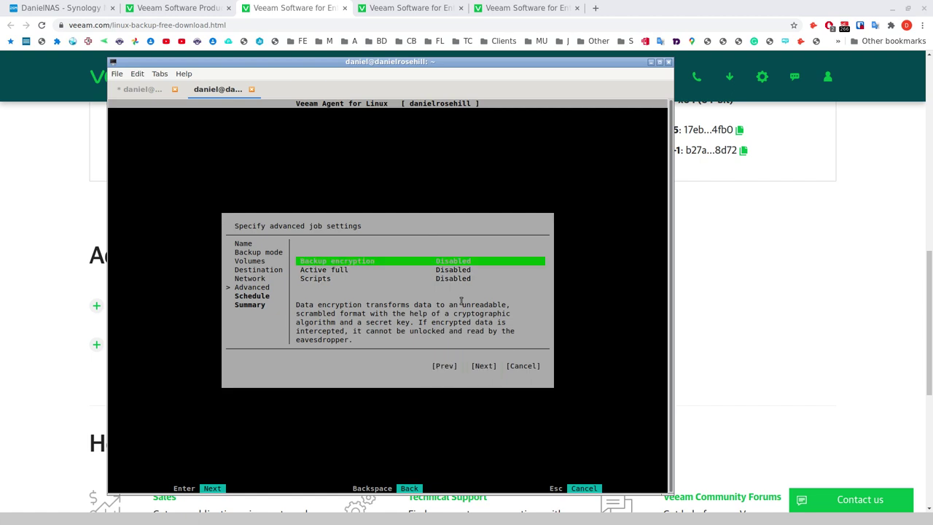
pyautogui.press('Return')
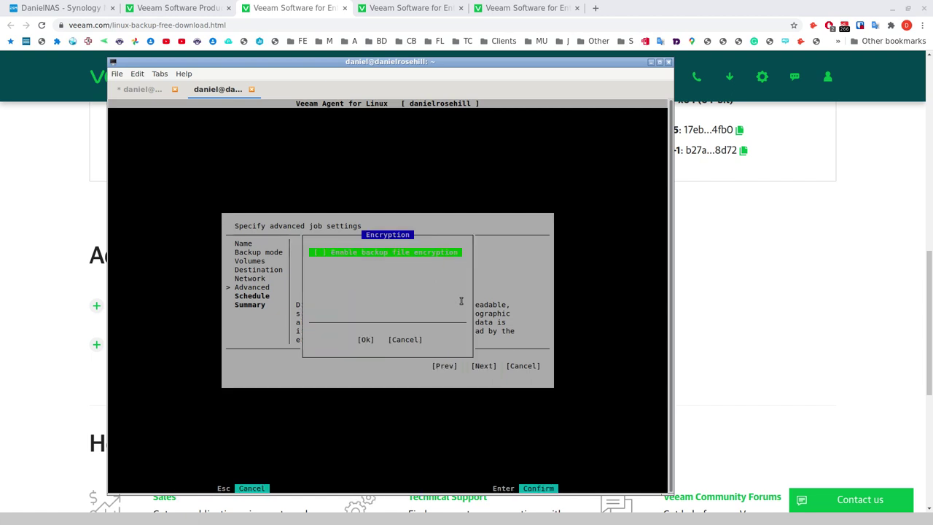
pyautogui.press('space')
pyautogui.press('Return')
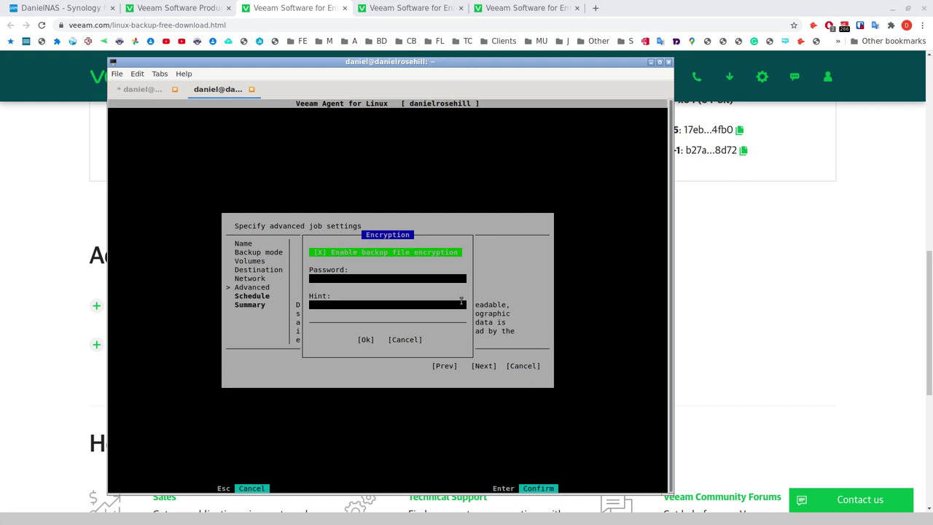
pyautogui.press('space')
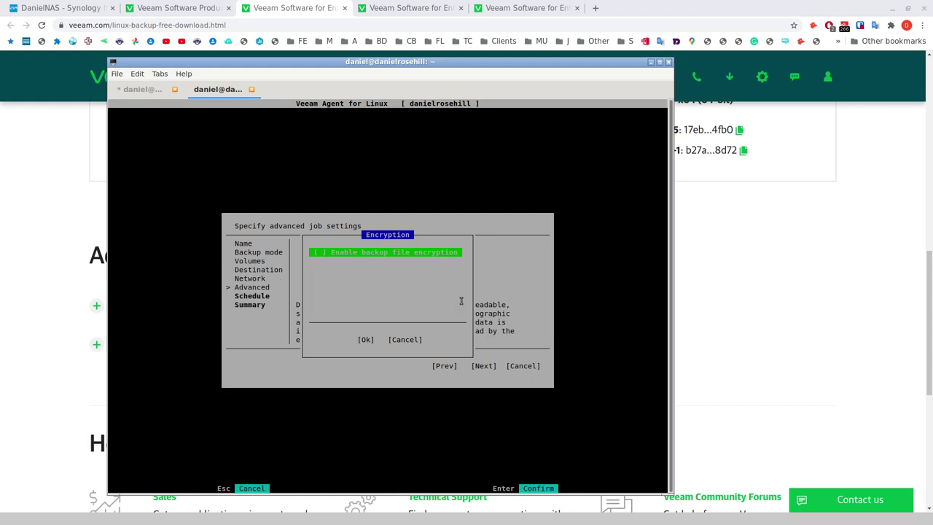
pyautogui.press('Tab')
pyautogui.press('Tab')
pyautogui.press('Return')
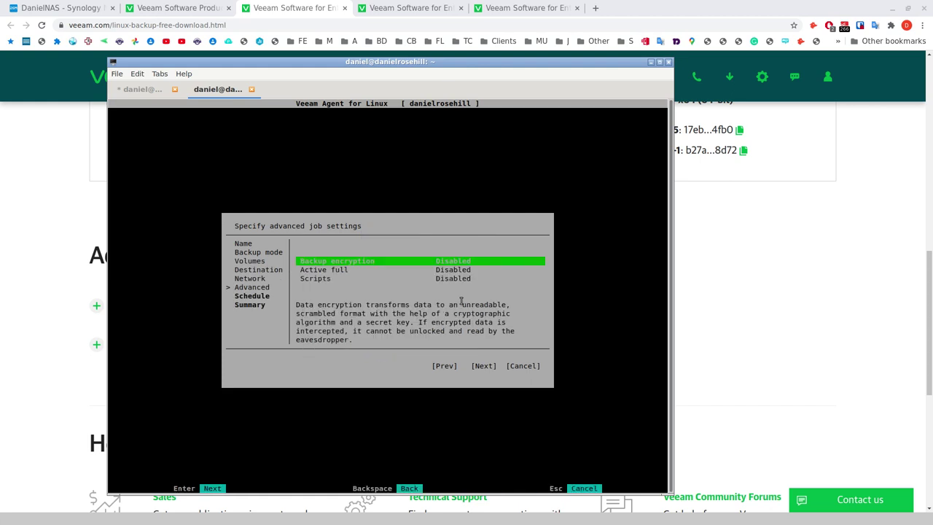
# Continue to the job's schedule settings and enable running the job automatically.
pyautogui.press('Tab')
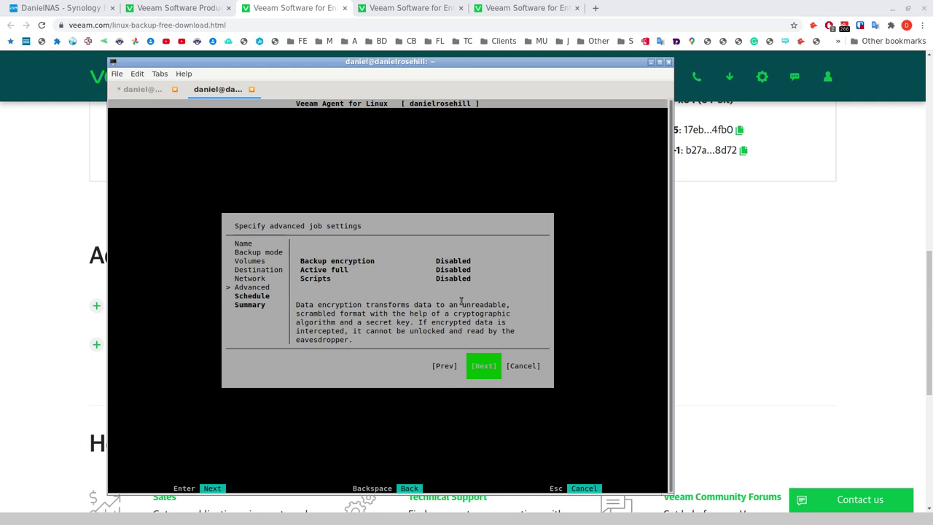
pyautogui.press('Return')
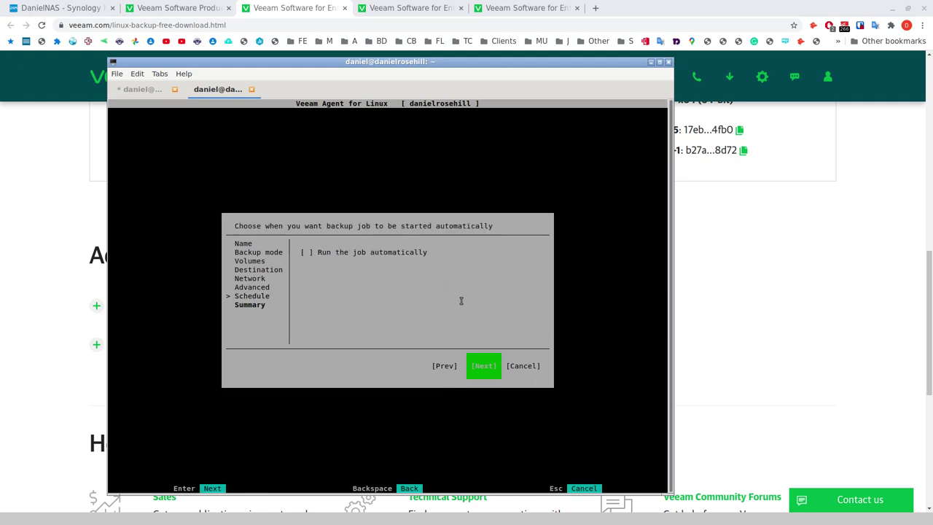
pyautogui.hotkey('shift', 'Tab')
pyautogui.hotkey('shift', 'Tab')
pyautogui.press('space')
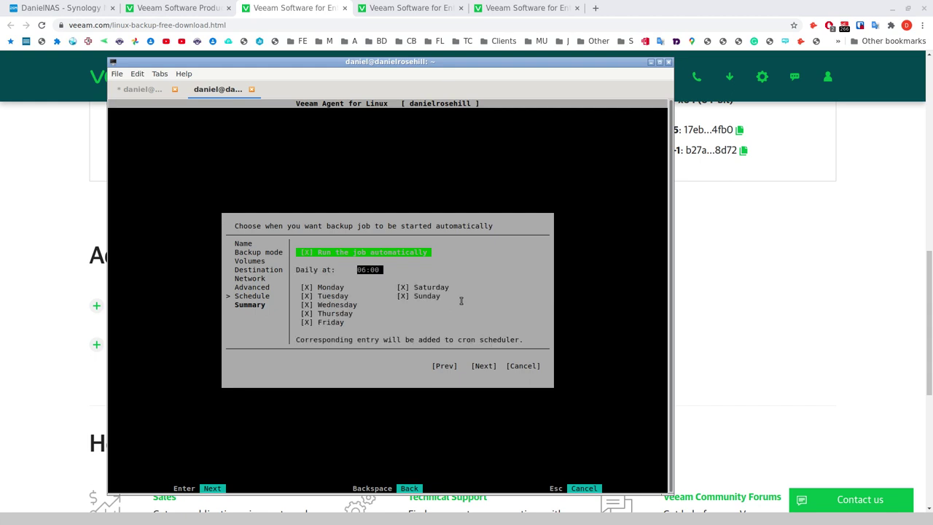
# Try changing the schedule's daily start time, and restore it to 06:00.
pyautogui.hotkey('shift', 'Tab')
pyautogui.hotkey('shift', 'Tab')
pyautogui.hotkey('shift', 'Tab')
pyautogui.hotkey('shift', 'Tab')
pyautogui.hotkey('shift', 'Tab')
pyautogui.hotkey('shift', 'Tab')
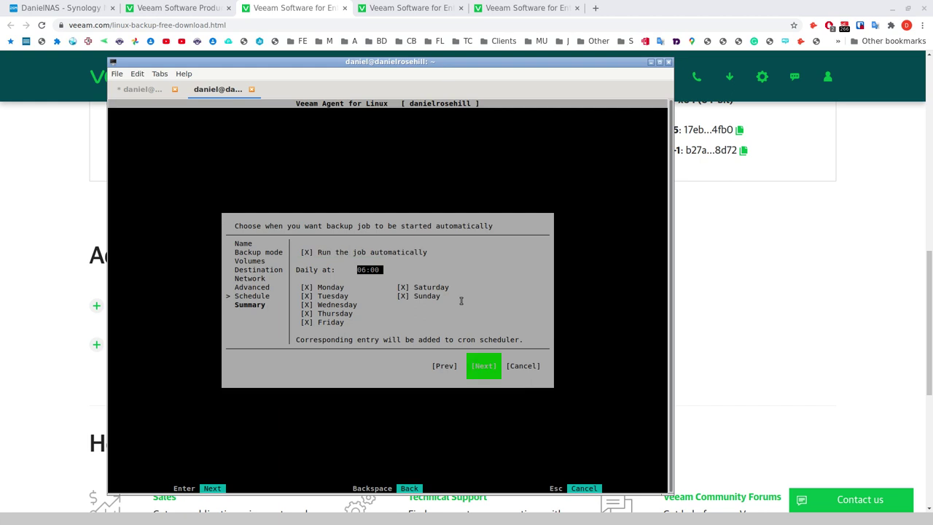
pyautogui.hotkey('shift', 'Tab')
pyautogui.hotkey('shift', 'Tab')
pyautogui.hotkey('shift', 'Tab')
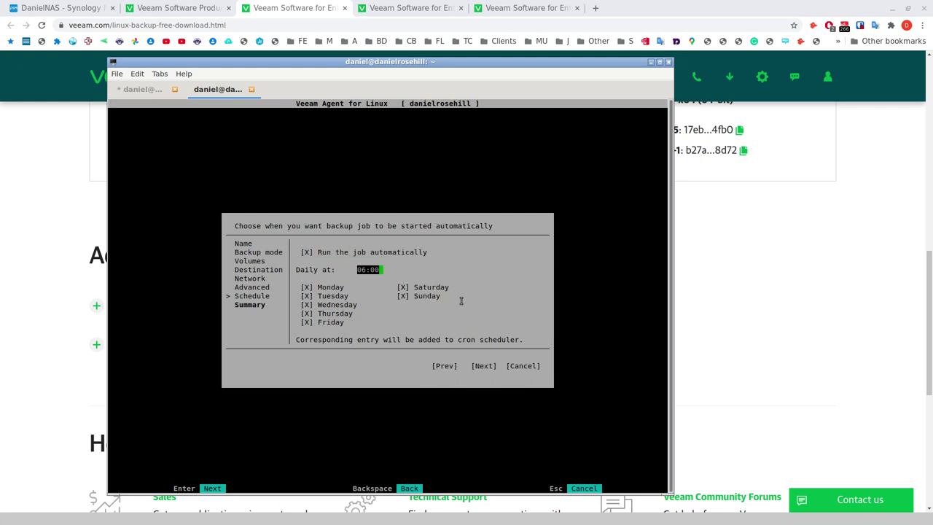
pyautogui.press('Left')
pyautogui.press('Left')
pyautogui.write('12')
pyautogui.press('BackSpace')
pyautogui.press('BackSpace')
pyautogui.write('00')
pyautogui.press('Down')
pyautogui.press('Left')
pyautogui.press('Left')
pyautogui.press('Left')
pyautogui.press('Left')
pyautogui.press('Right')
pyautogui.press('Right')
pyautogui.press('Right')
# Try excluding Monday and Wednesday from the weekly schedule, and restore the selection of all seven days.
pyautogui.press('Tab')
pyautogui.press('Down')
pyautogui.press('Down')
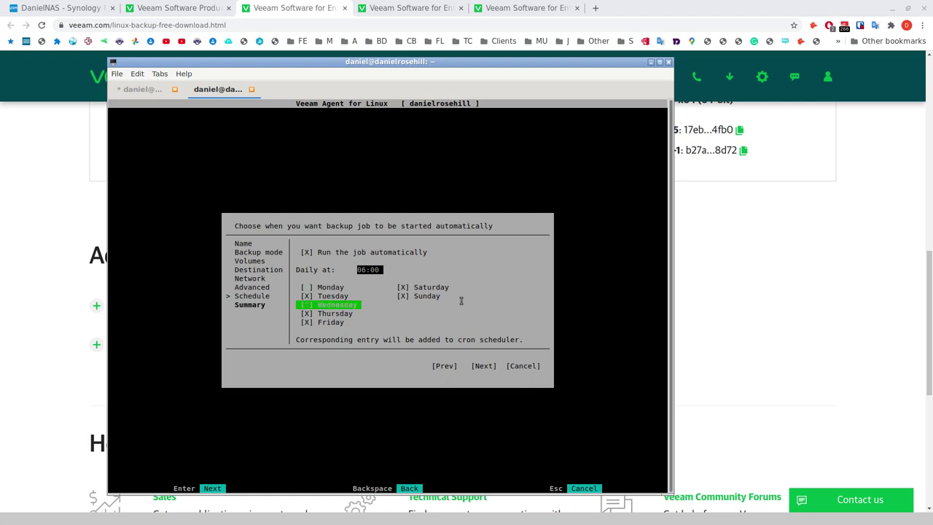
pyautogui.press('Up')
pyautogui.press('Up')
pyautogui.press('space')
pyautogui.press('Down')
pyautogui.press('Down')
pyautogui.press('Down')
pyautogui.press('space')
pyautogui.press('Up')
pyautogui.press('space')
# Accept the schedule and finish the DesktopFullBackup job with the option to start it now.
pyautogui.press('Tab')
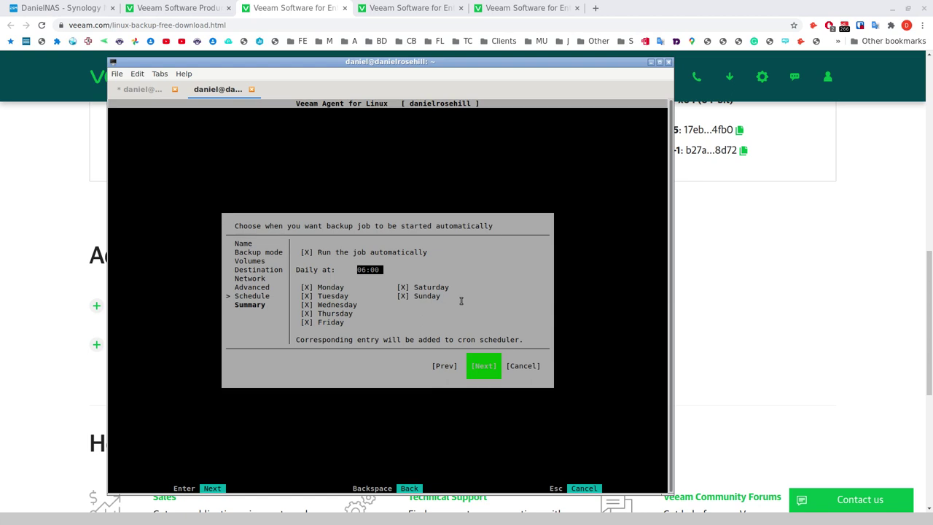
pyautogui.press('Return')
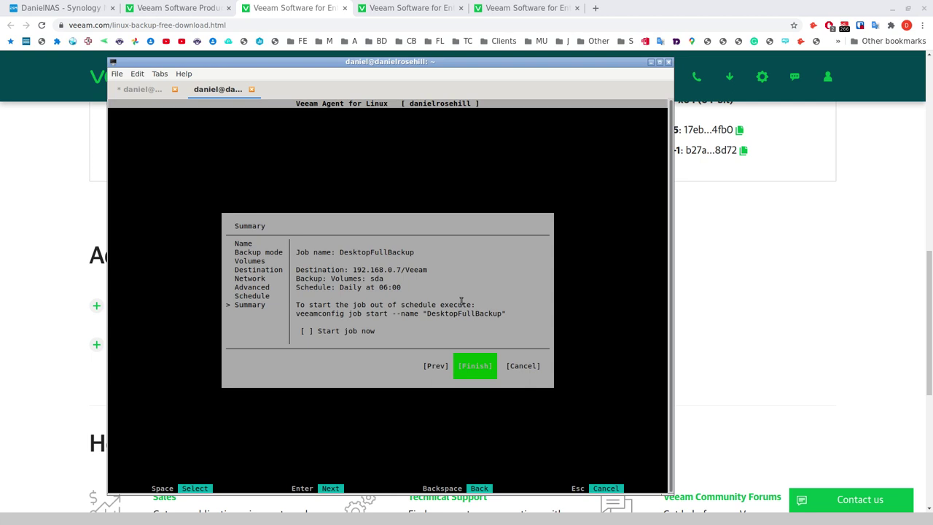
pyautogui.press('Left')
pyautogui.press('Up')
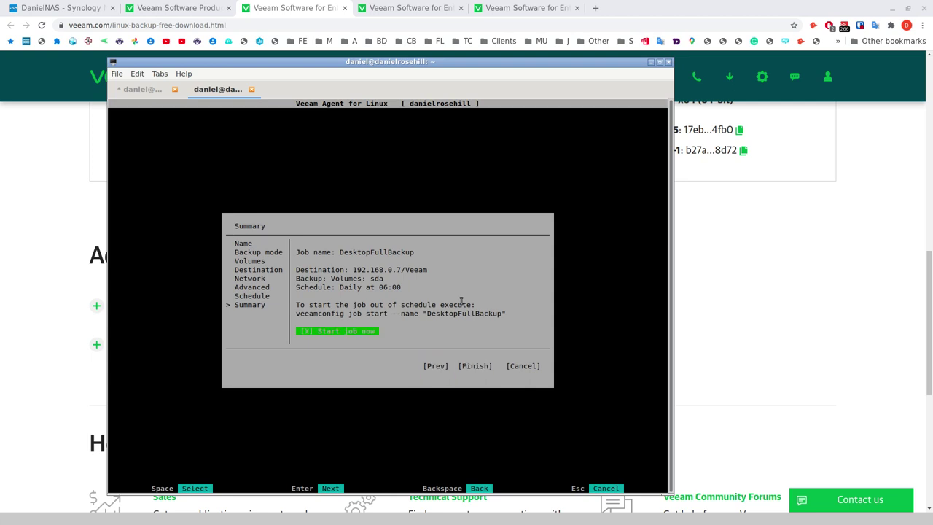
pyautogui.press('space')
pyautogui.press('Return')
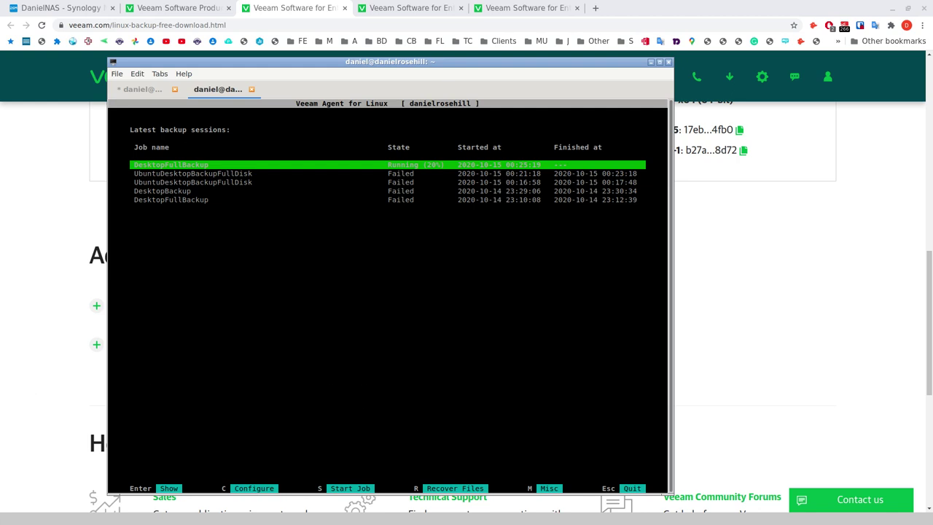
# Check the imported backups available for file recovery and the miscellaneous options, and return to the latest backup sessions.
pyautogui.press('r')
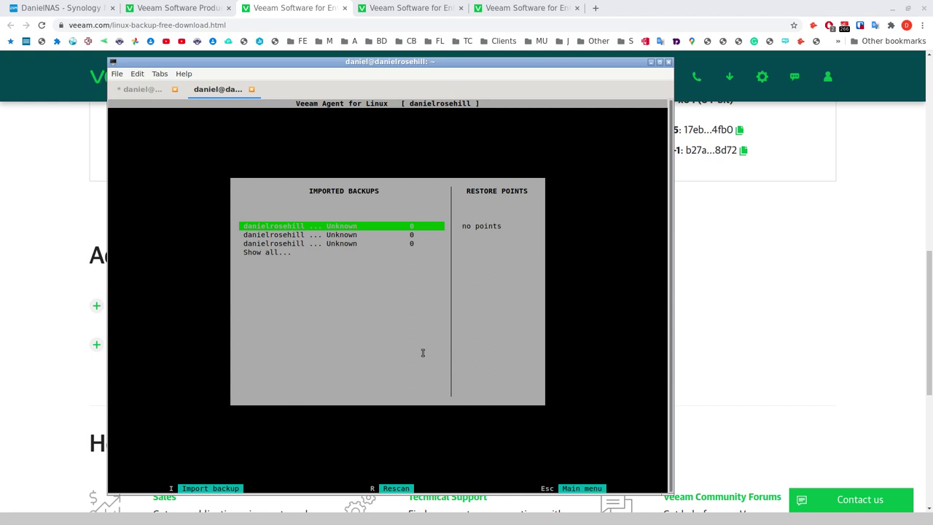
pyautogui.press('Escape')
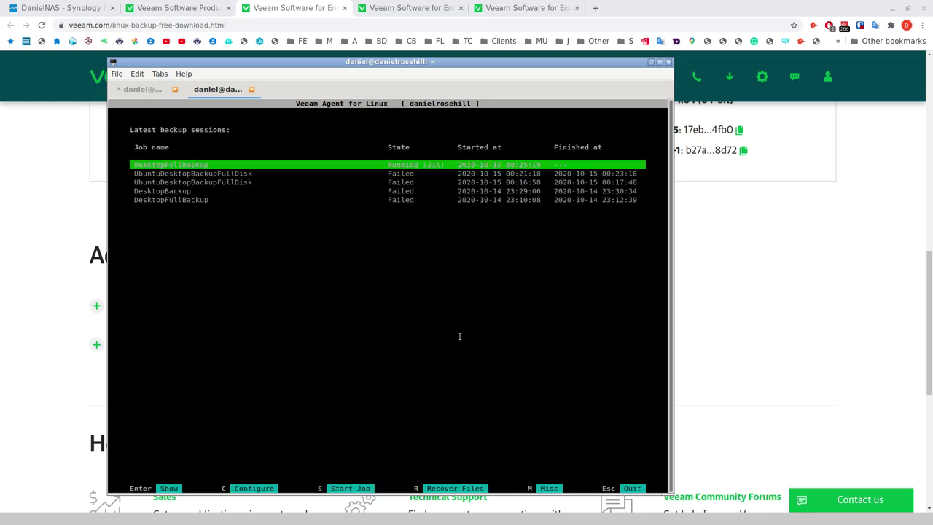
pyautogui.press('m')
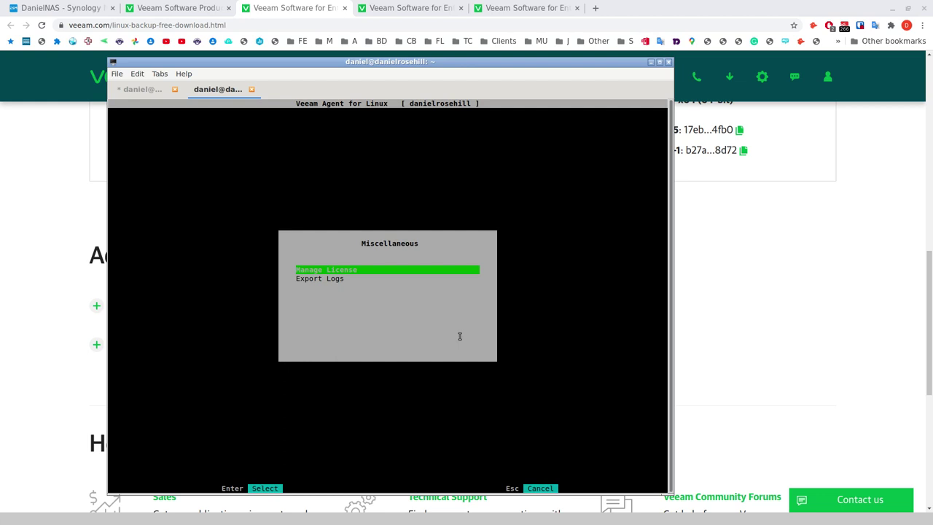
pyautogui.press('Escape')
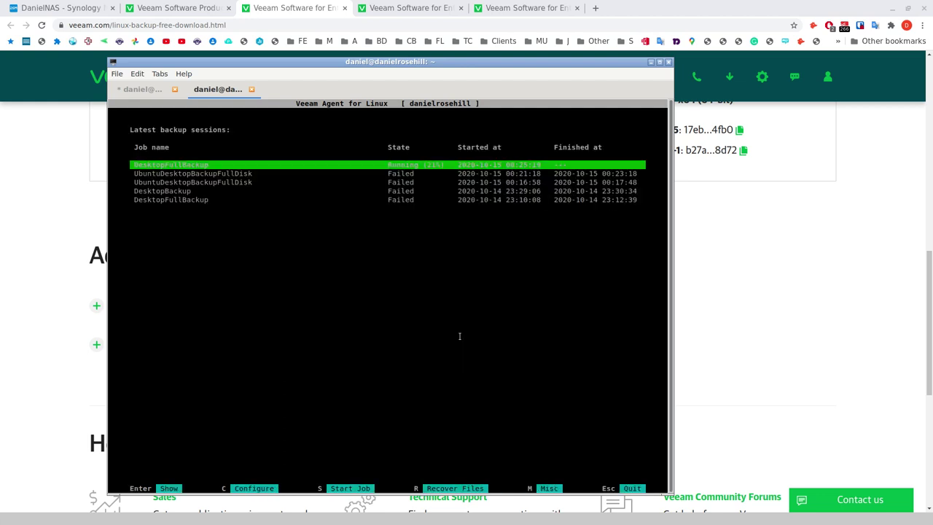